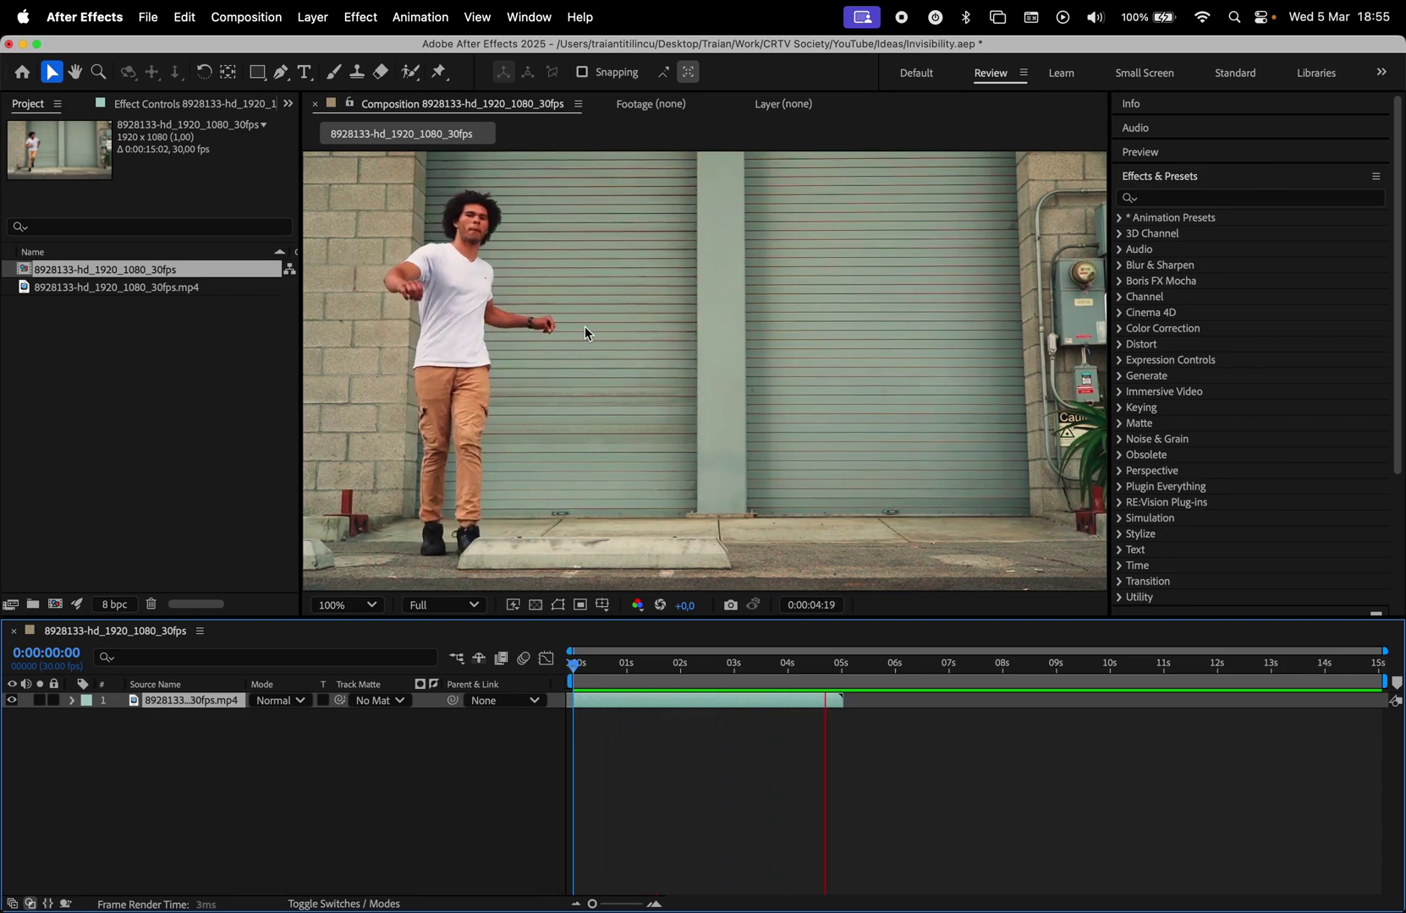
# - Stop the preview at the clip's first frame and open the video footage in Photoshop
pyautogui.press('space')
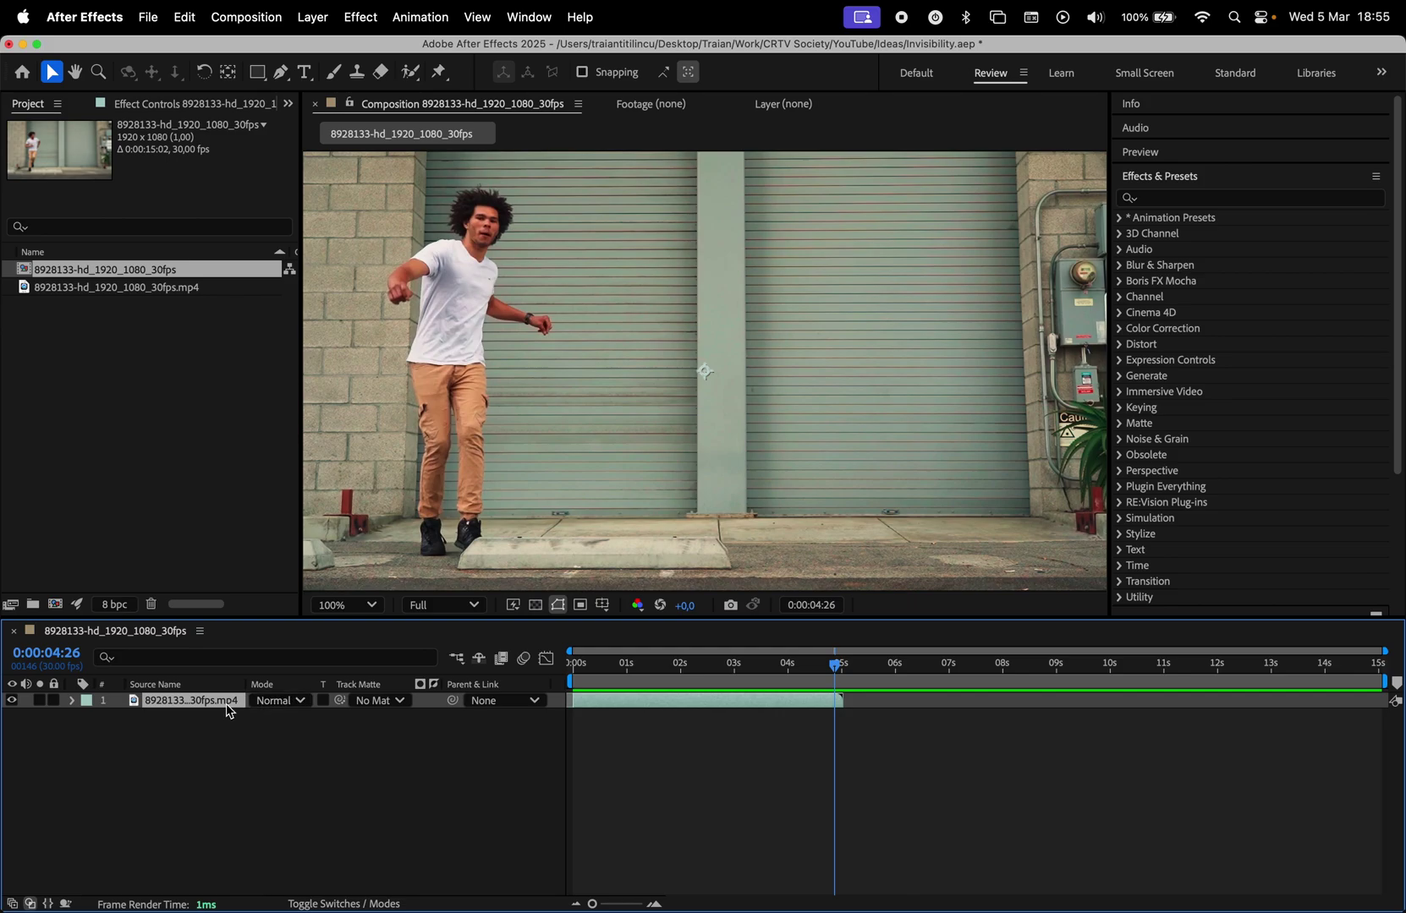
pyautogui.moveTo(617, 664); pyautogui.dragTo(558, 668)
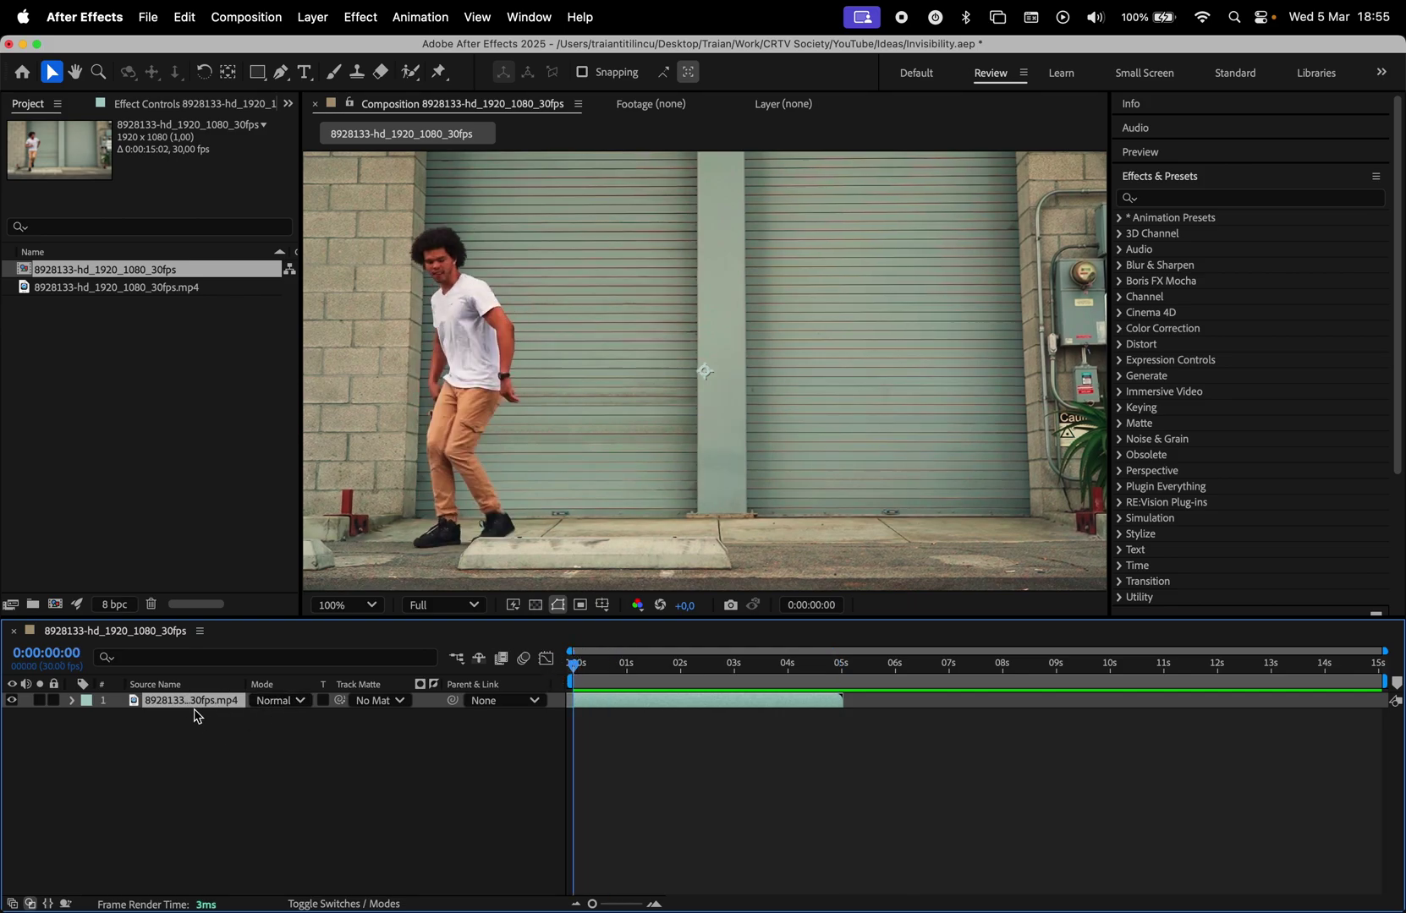
pyautogui.click(57, 291)
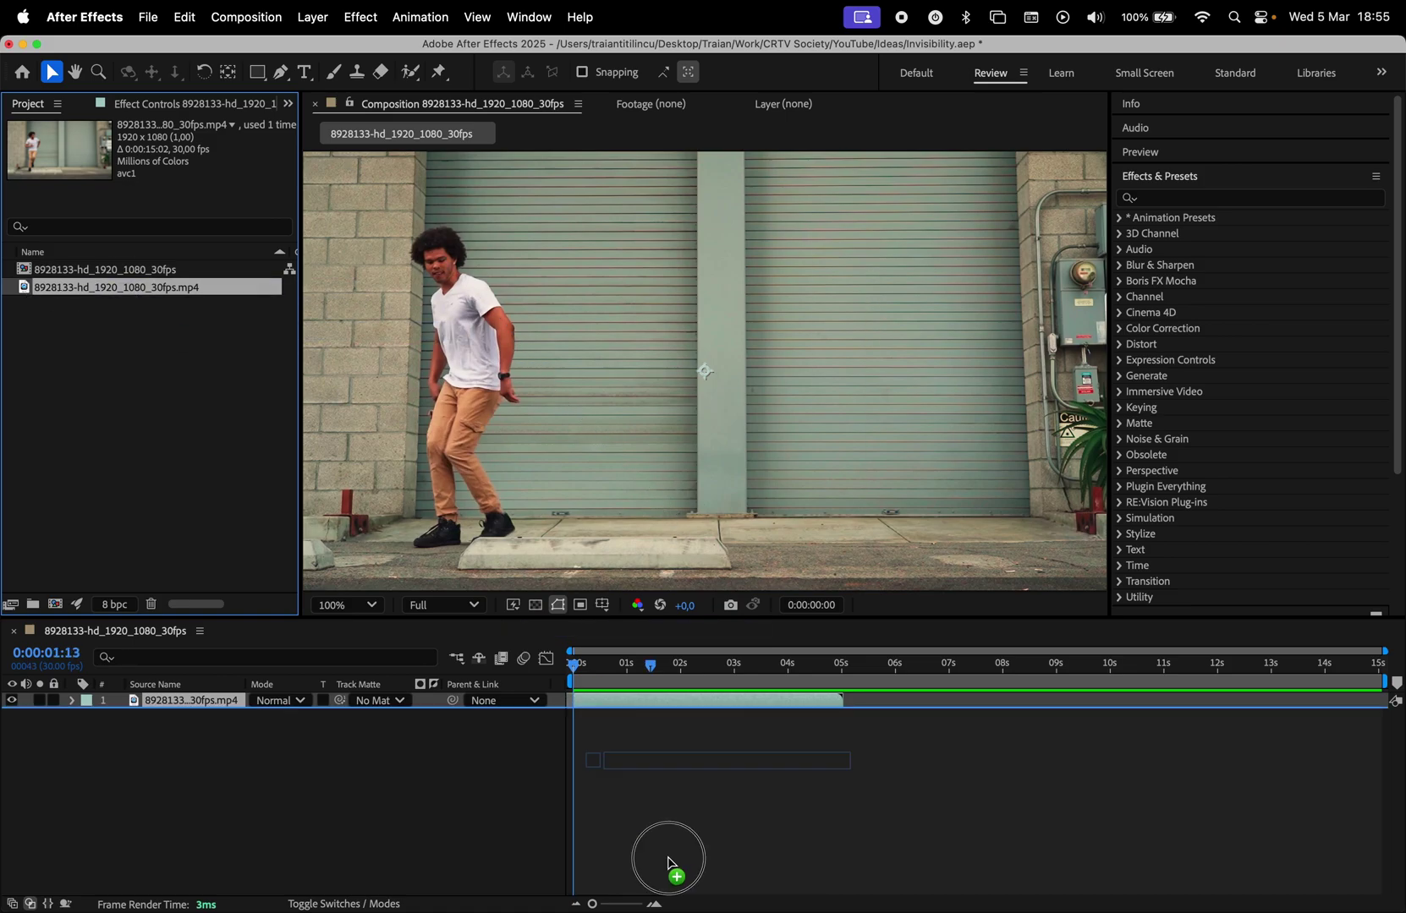
pyautogui.moveTo(668, 863); pyautogui.dragTo(809, 867)
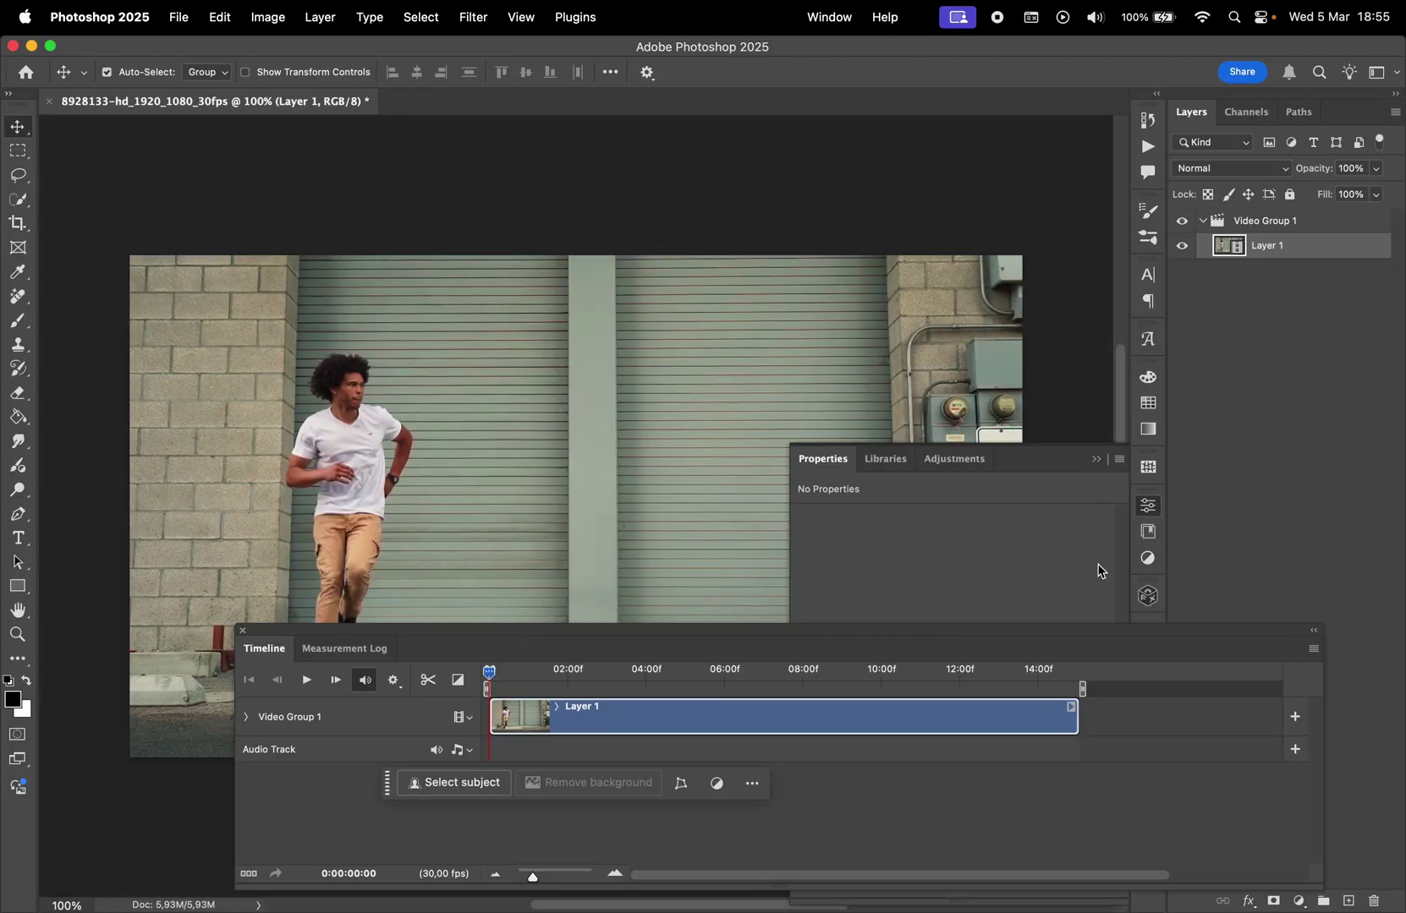
# - Merge the video group into a single pixel layer and close the Timeline panel
pyautogui.click(1266, 219)
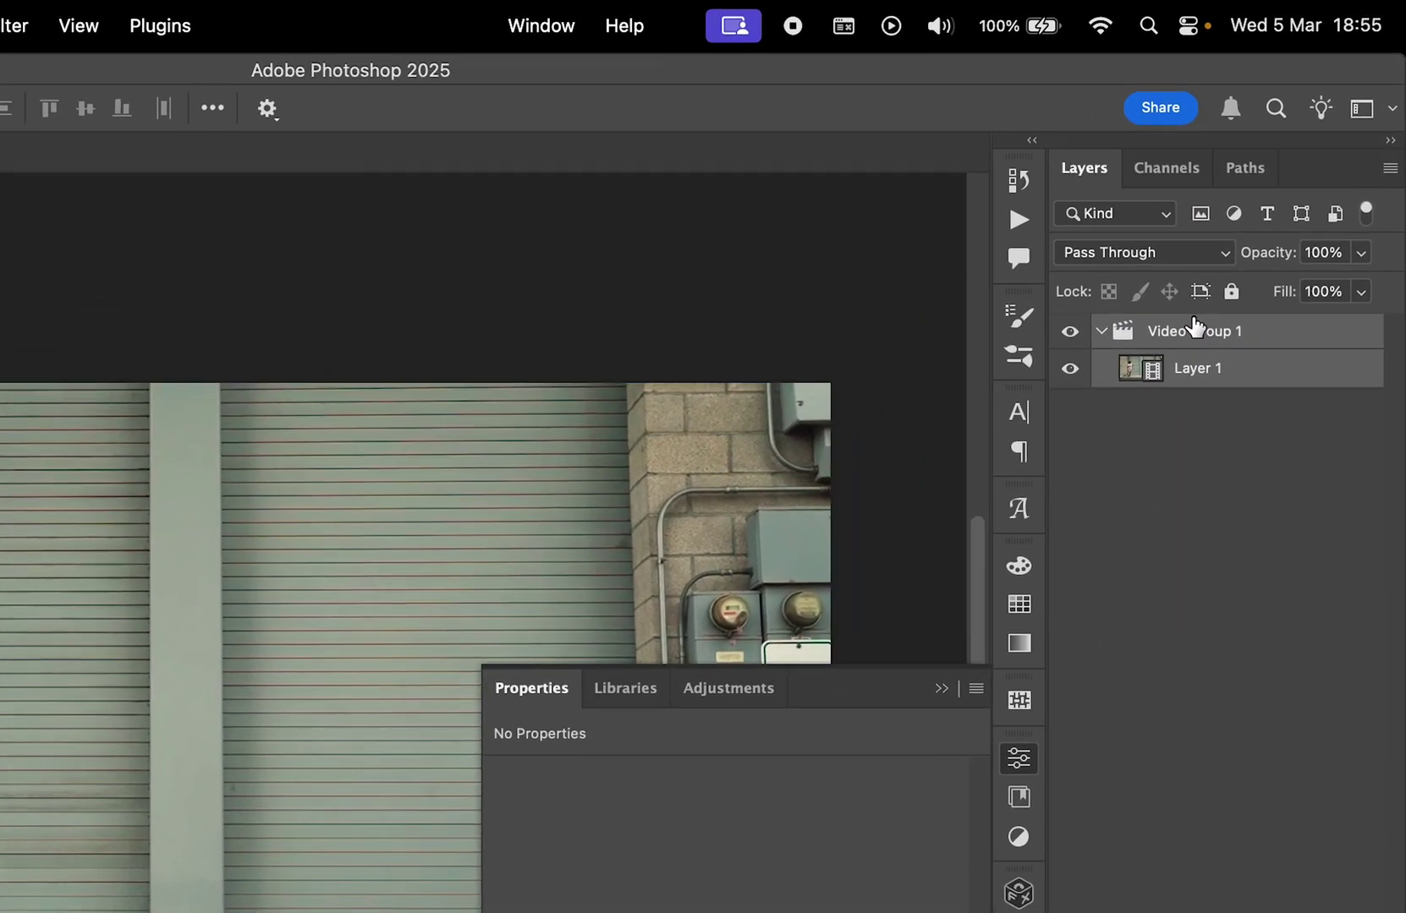
pyautogui.press('super+e')
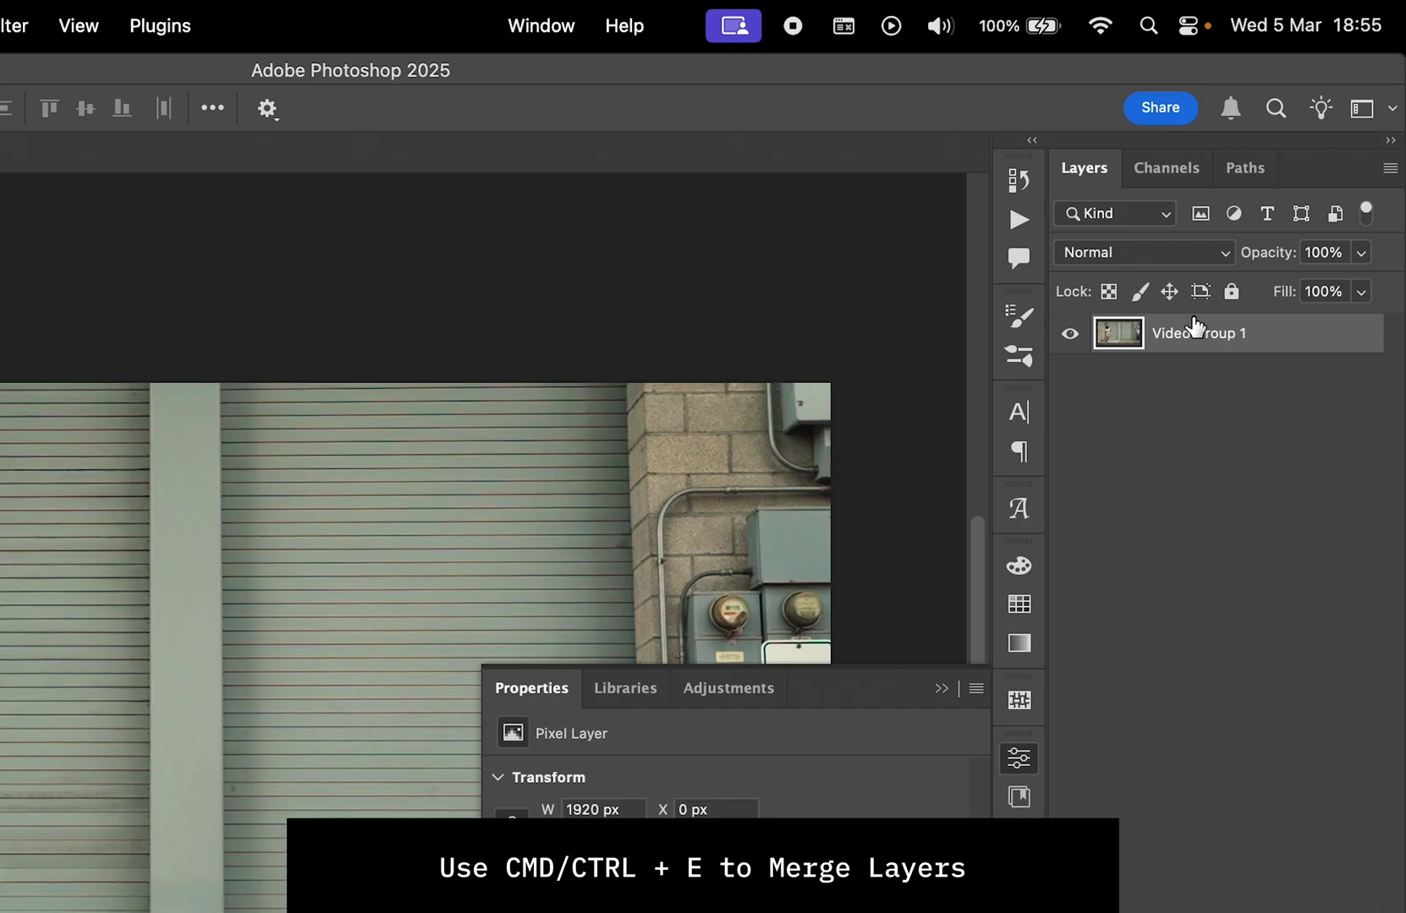
pyautogui.moveTo(82, 621); pyautogui.dragTo(281, 510)
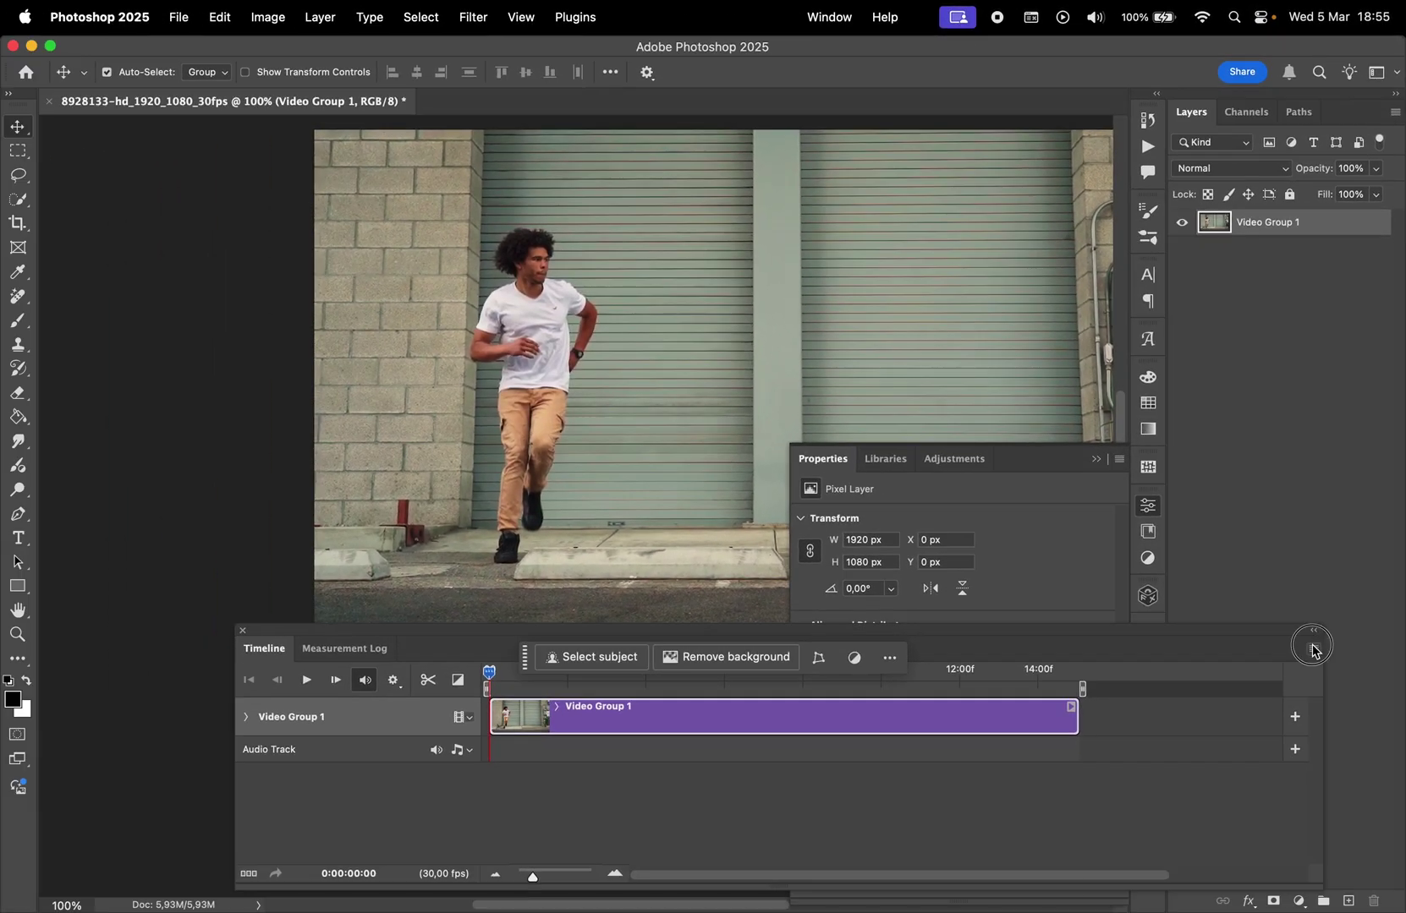
pyautogui.click(1313, 649)
pyautogui.click(1178, 896)
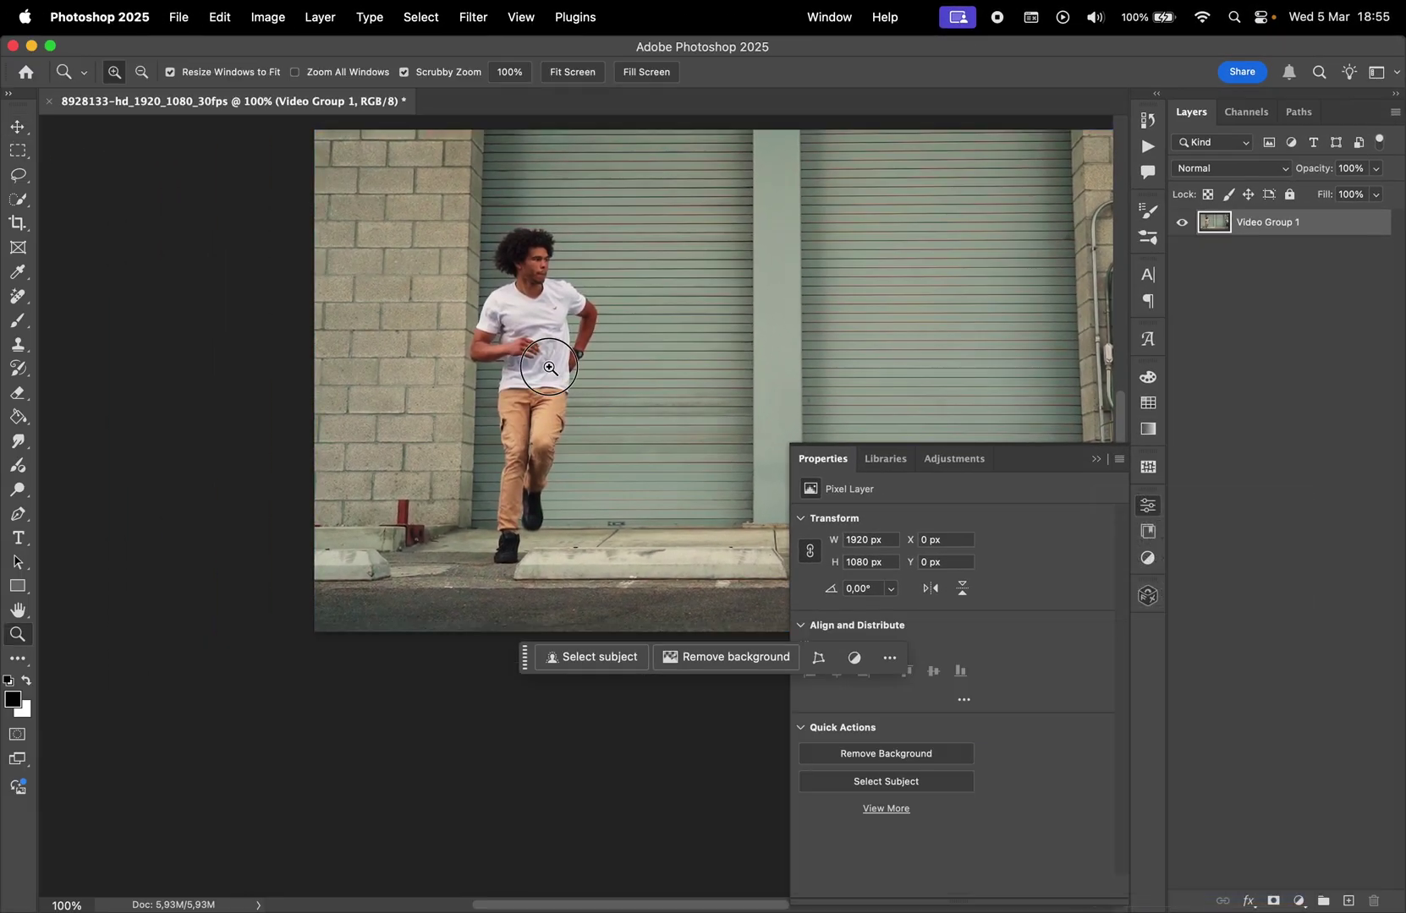
pyautogui.scroll(5, 529, 702)
# - Lasso the man and use Generative Fill to replace him with background
pyautogui.press('l')
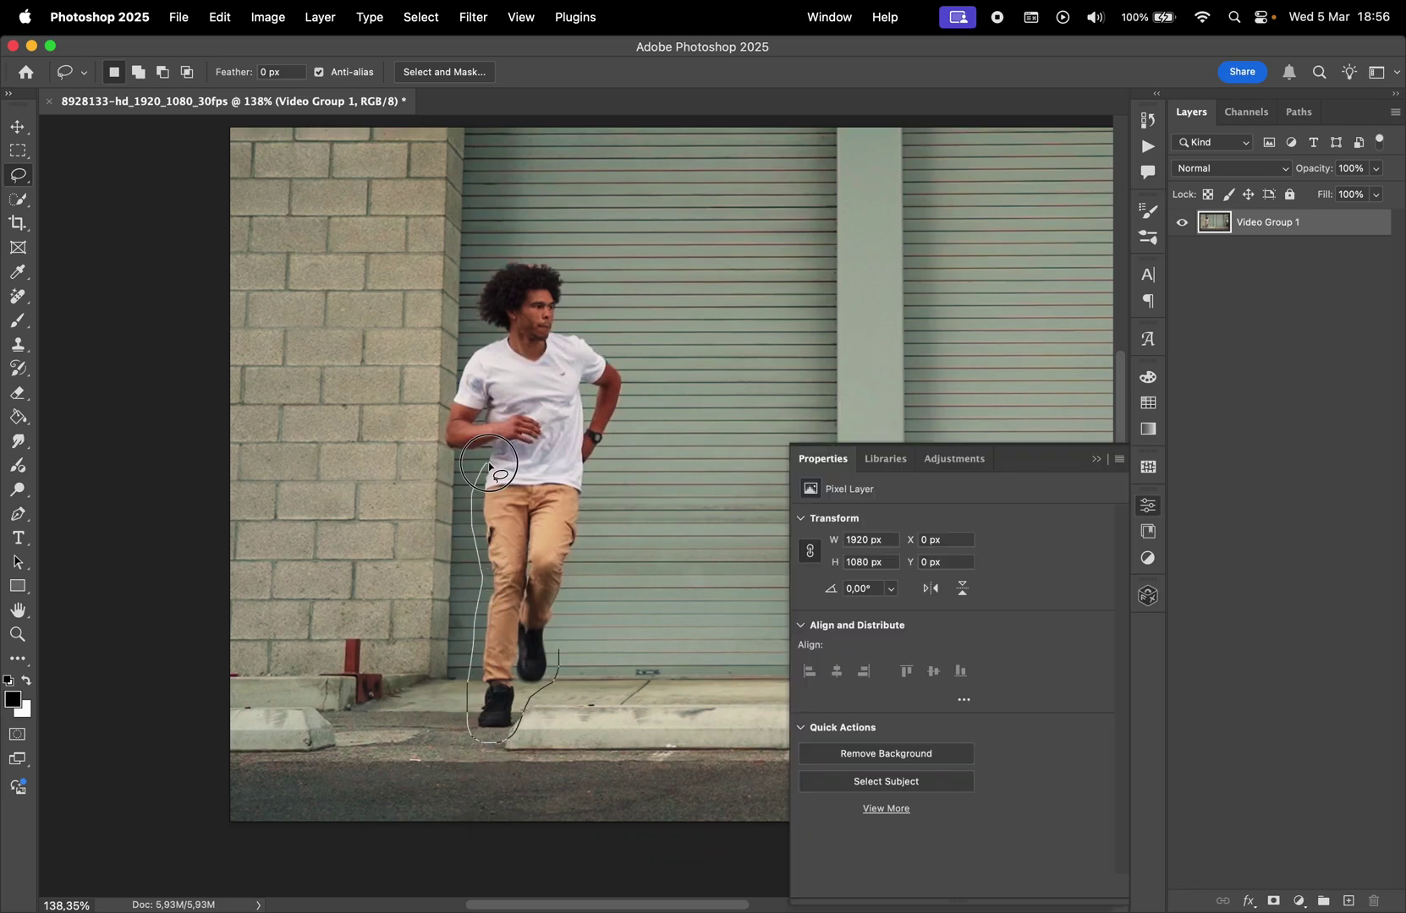
pyautogui.moveTo(488, 464)
pyautogui.mouseDown()
pyautogui.moveTo(560, 649)
pyautogui.moveTo(541, 325)
pyautogui.moveTo(605, 474)
pyautogui.mouseUp()
pyautogui.moveTo(507, 334)
pyautogui.mouseDown()
pyautogui.moveTo(568, 286)
pyautogui.moveTo(560, 326)
pyautogui.mouseUp()
pyautogui.click(404, 770)
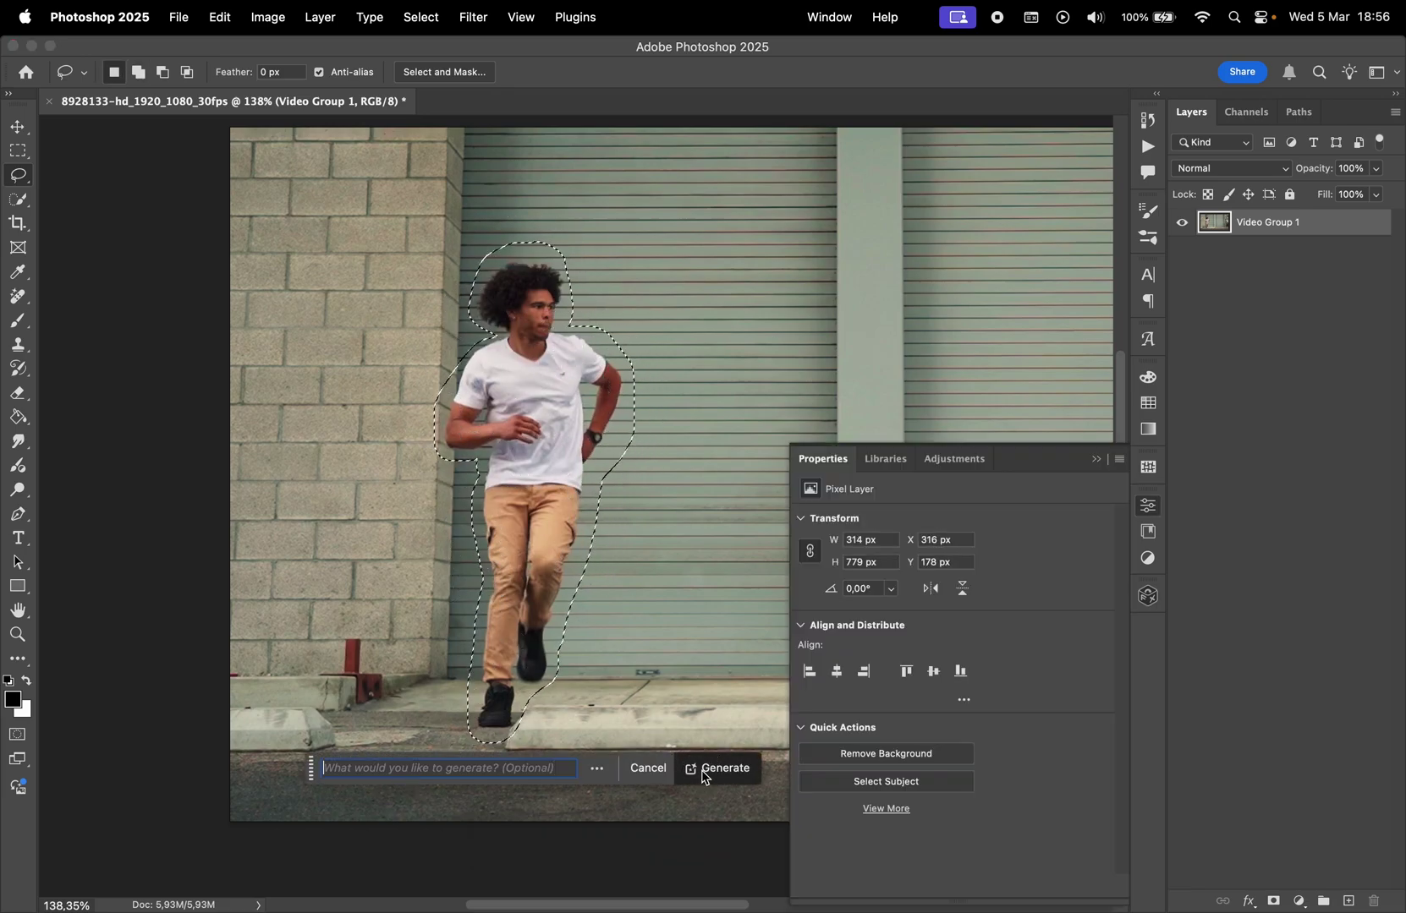
pyautogui.click(705, 774)
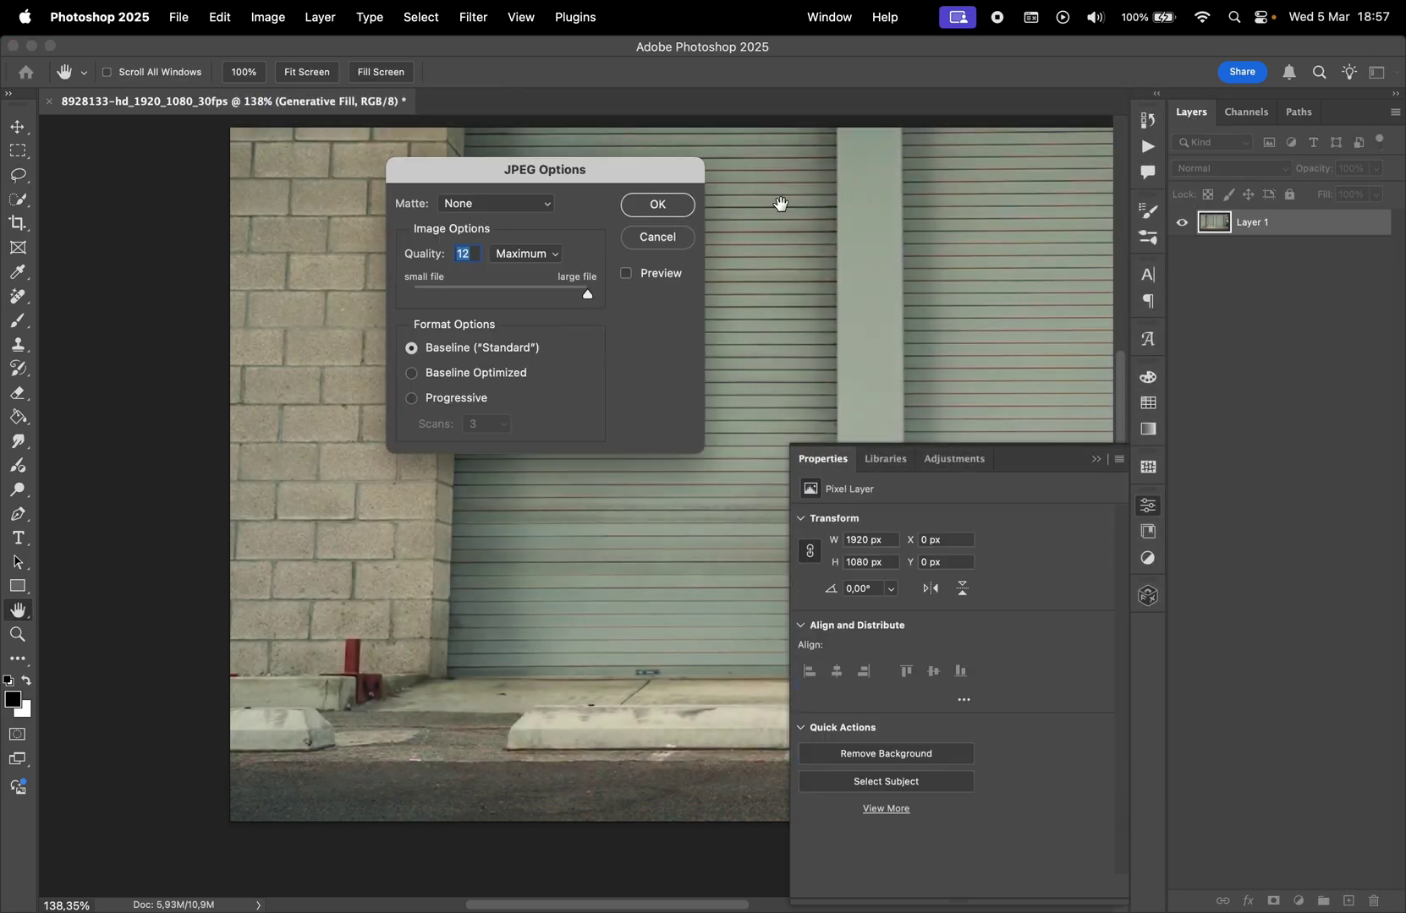
# - Save the clean plate as Background.jpg and import it into After Effects
pyautogui.click(658, 206)
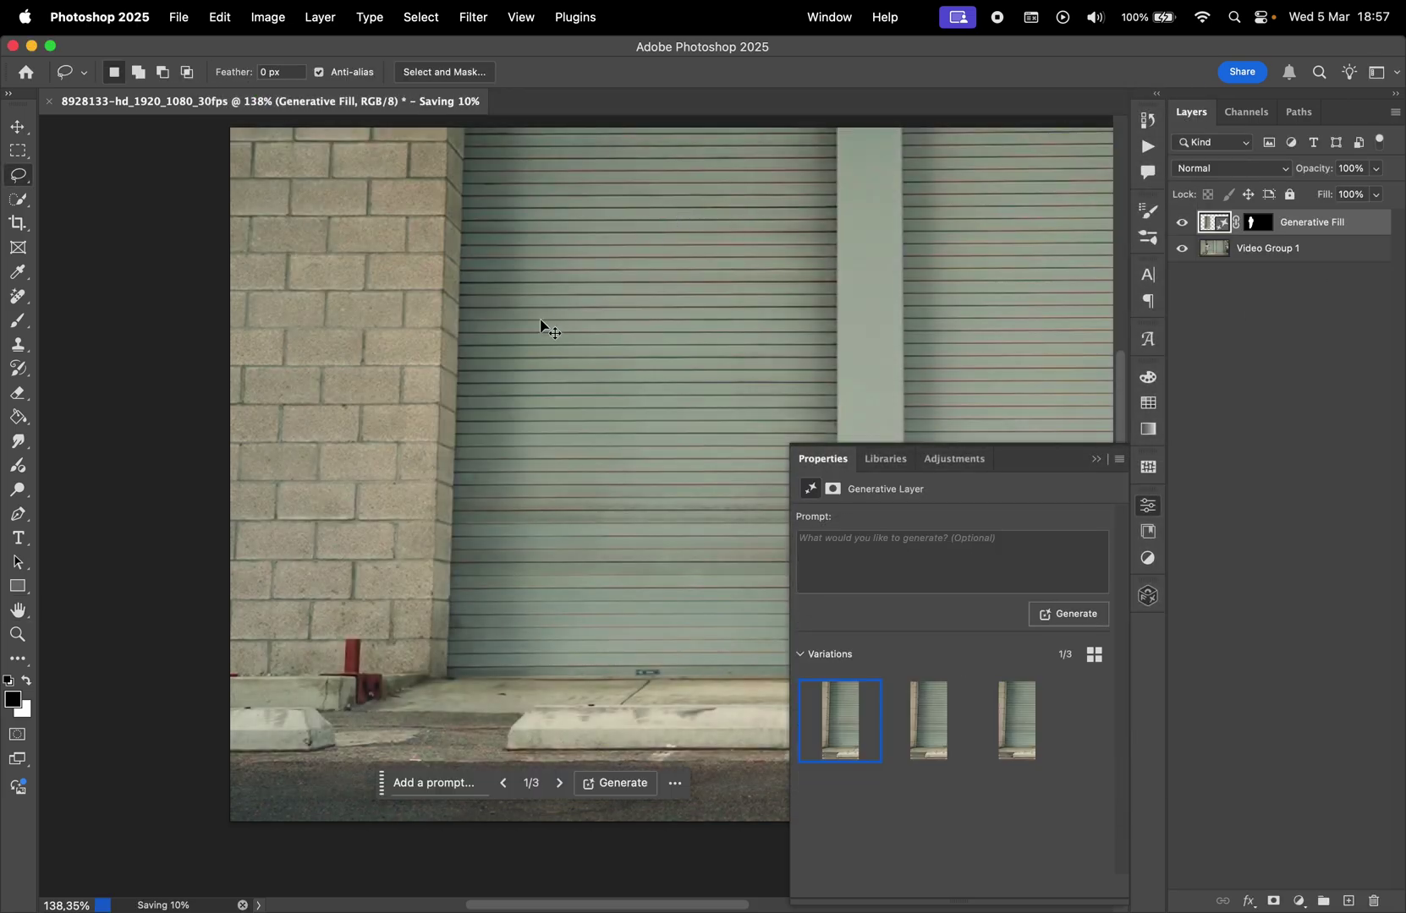
pyautogui.press('super+Tab')
pyautogui.click(181, 372)
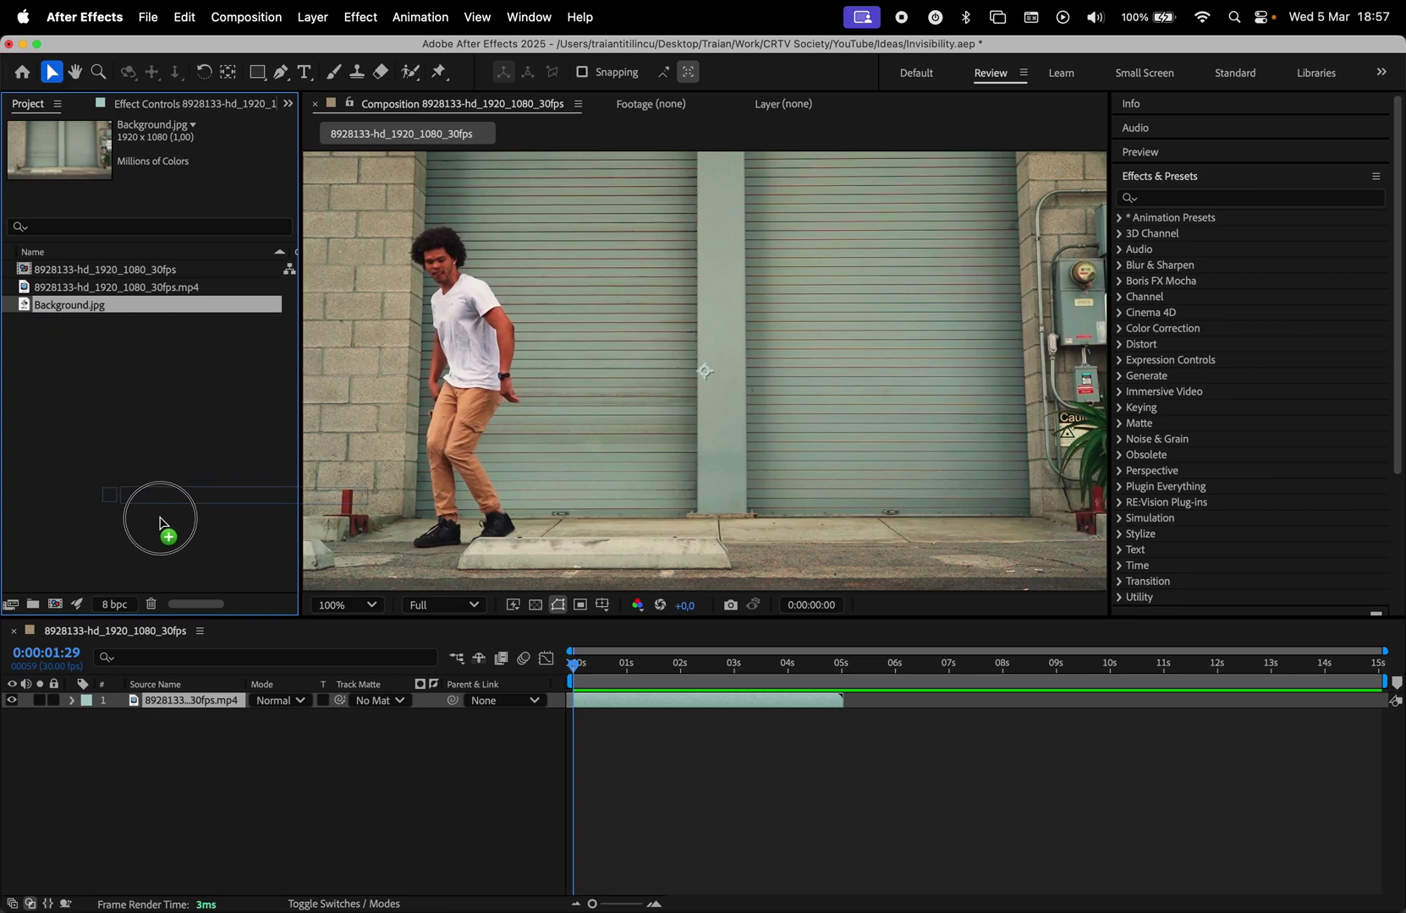
# - Place Background.jpg below the mp4 clip and open the clip in its Layer panel
pyautogui.moveTo(188, 729); pyautogui.dragTo(192, 731)
pyautogui.click(200, 702)
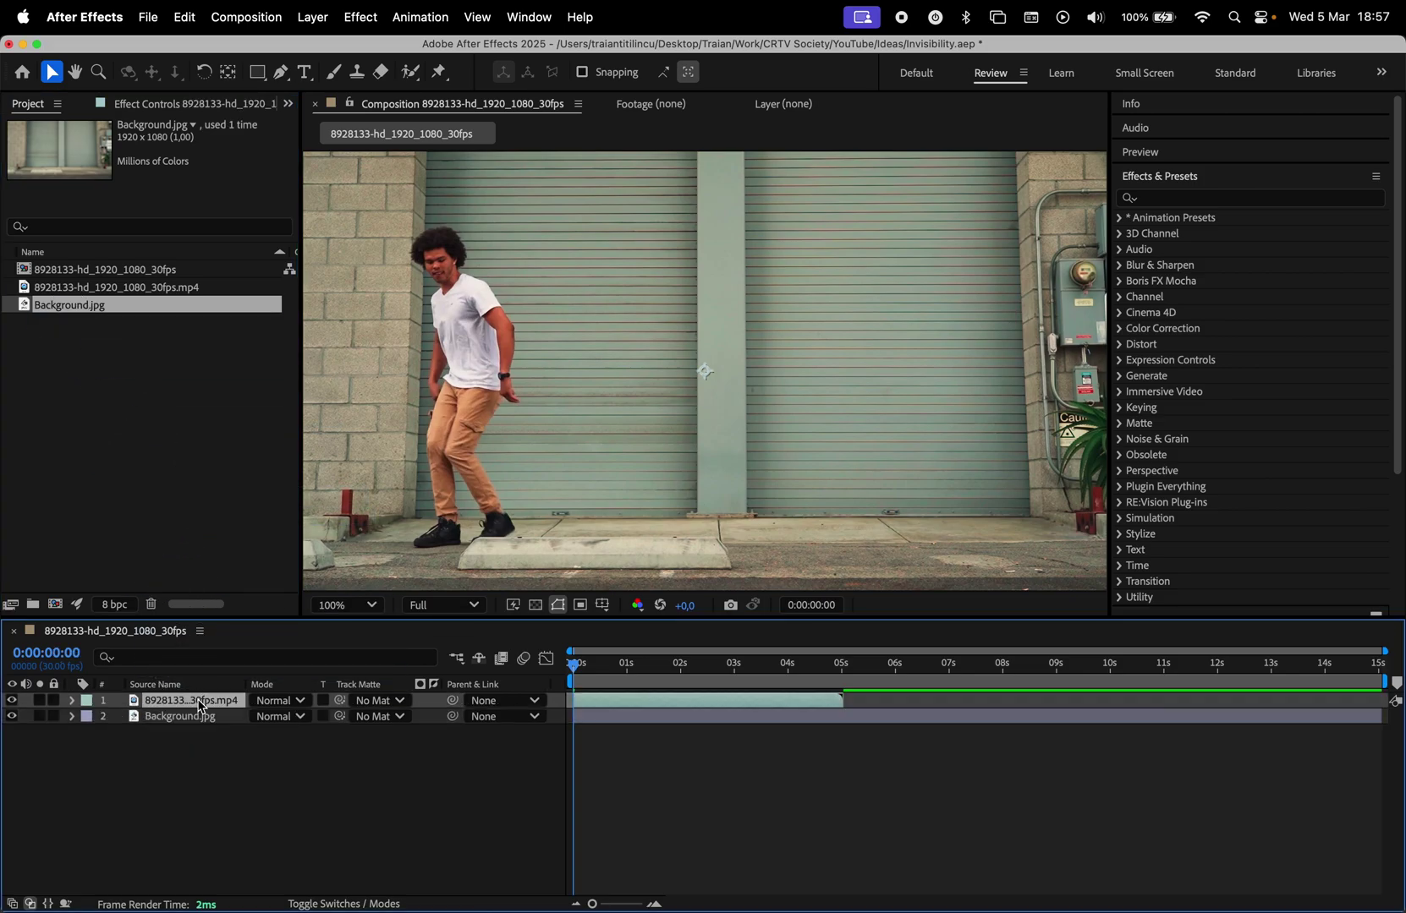
pyautogui.doubleClick(200, 702)
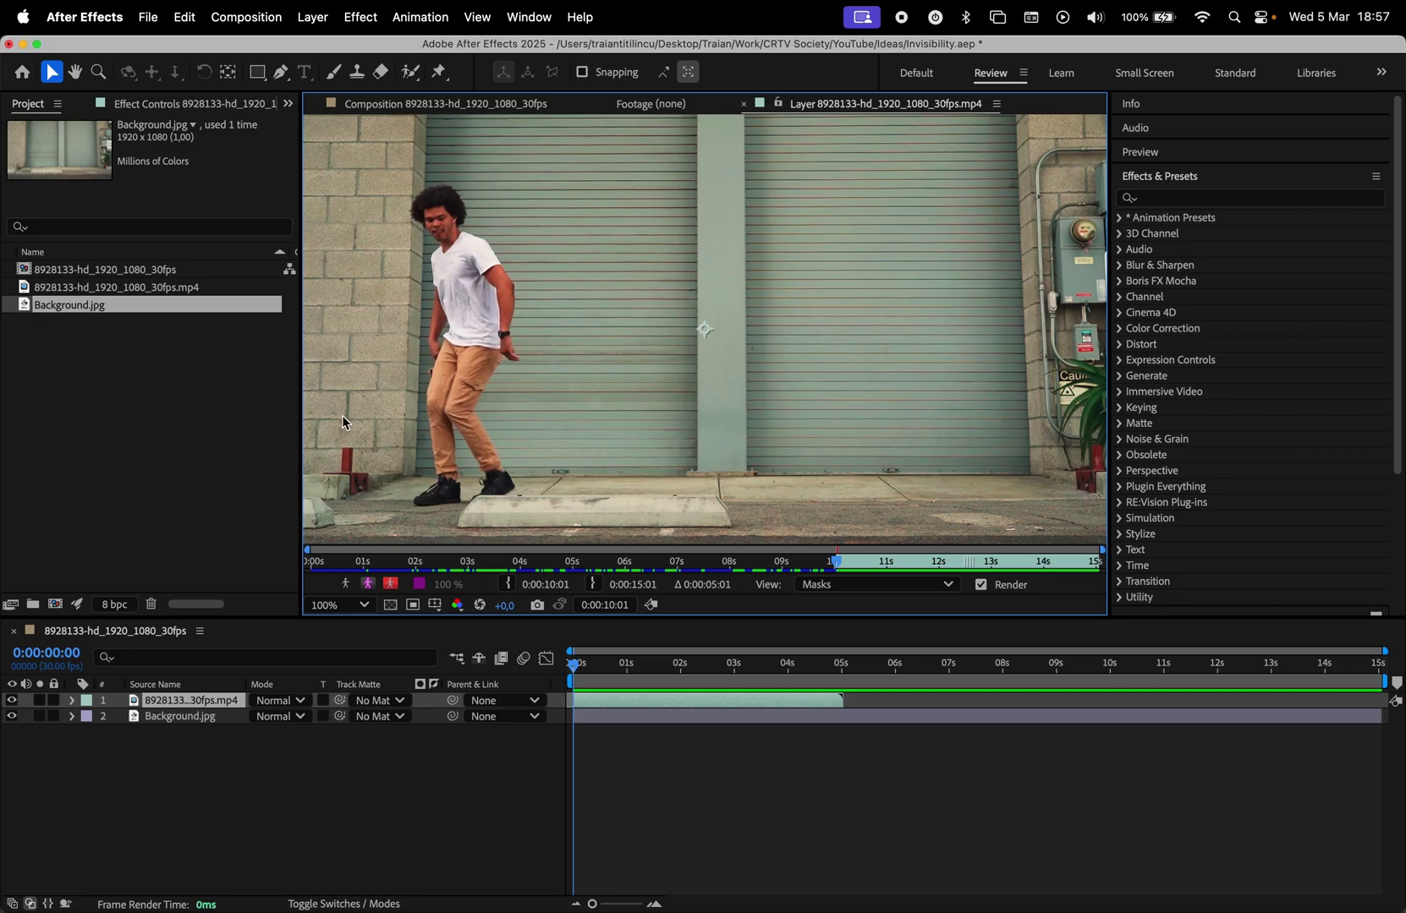
# - Paint Roto Brush strokes on the man, propagate through the clip, and freeze the matte
pyautogui.click(410, 73)
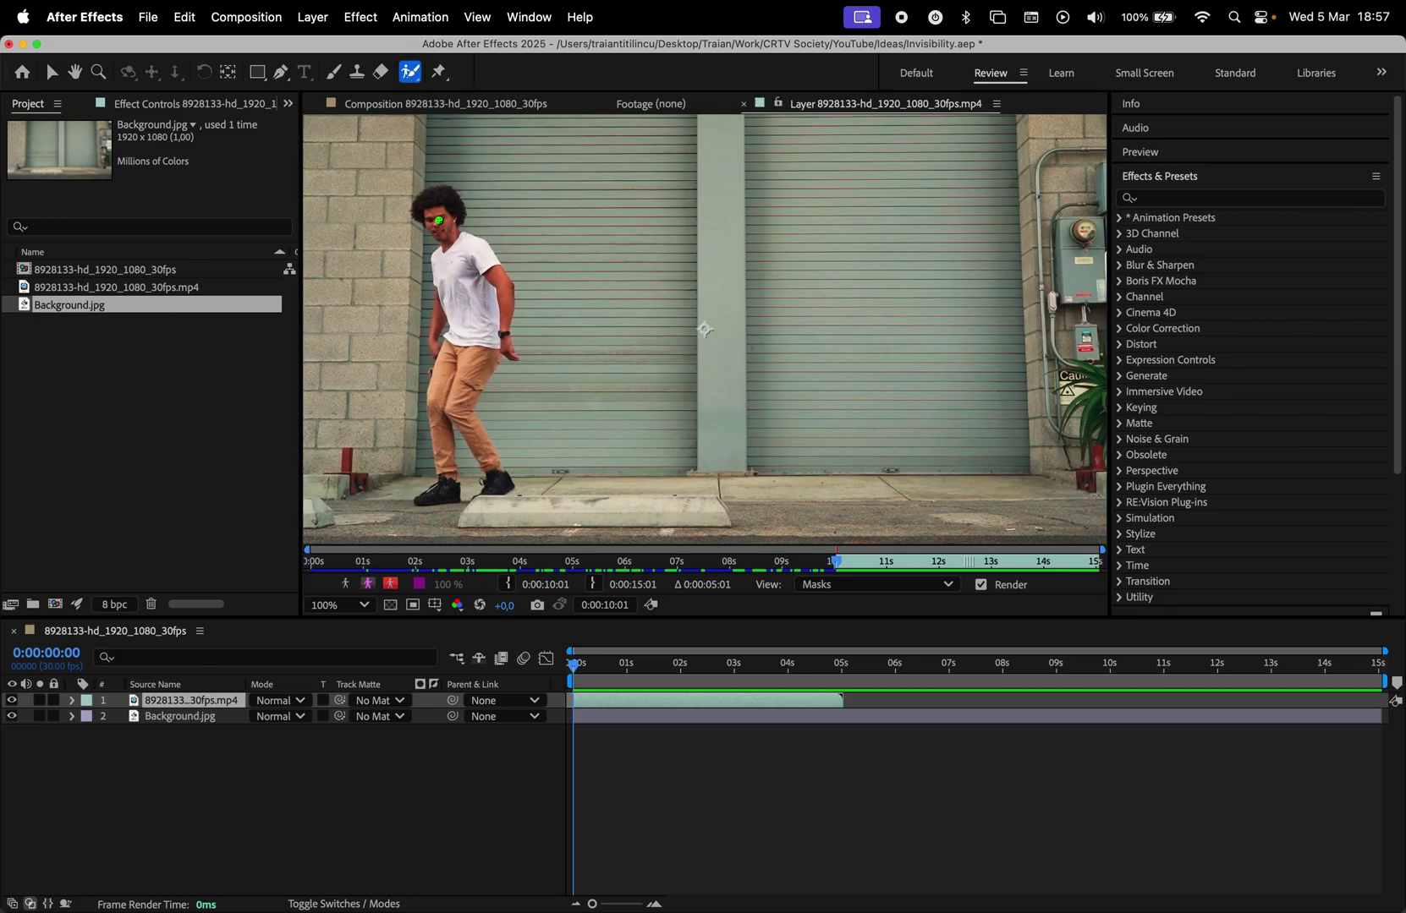
pyautogui.moveTo(438, 220); pyautogui.dragTo(442, 234)
pyautogui.moveTo(442, 415); pyautogui.dragTo(443, 434)
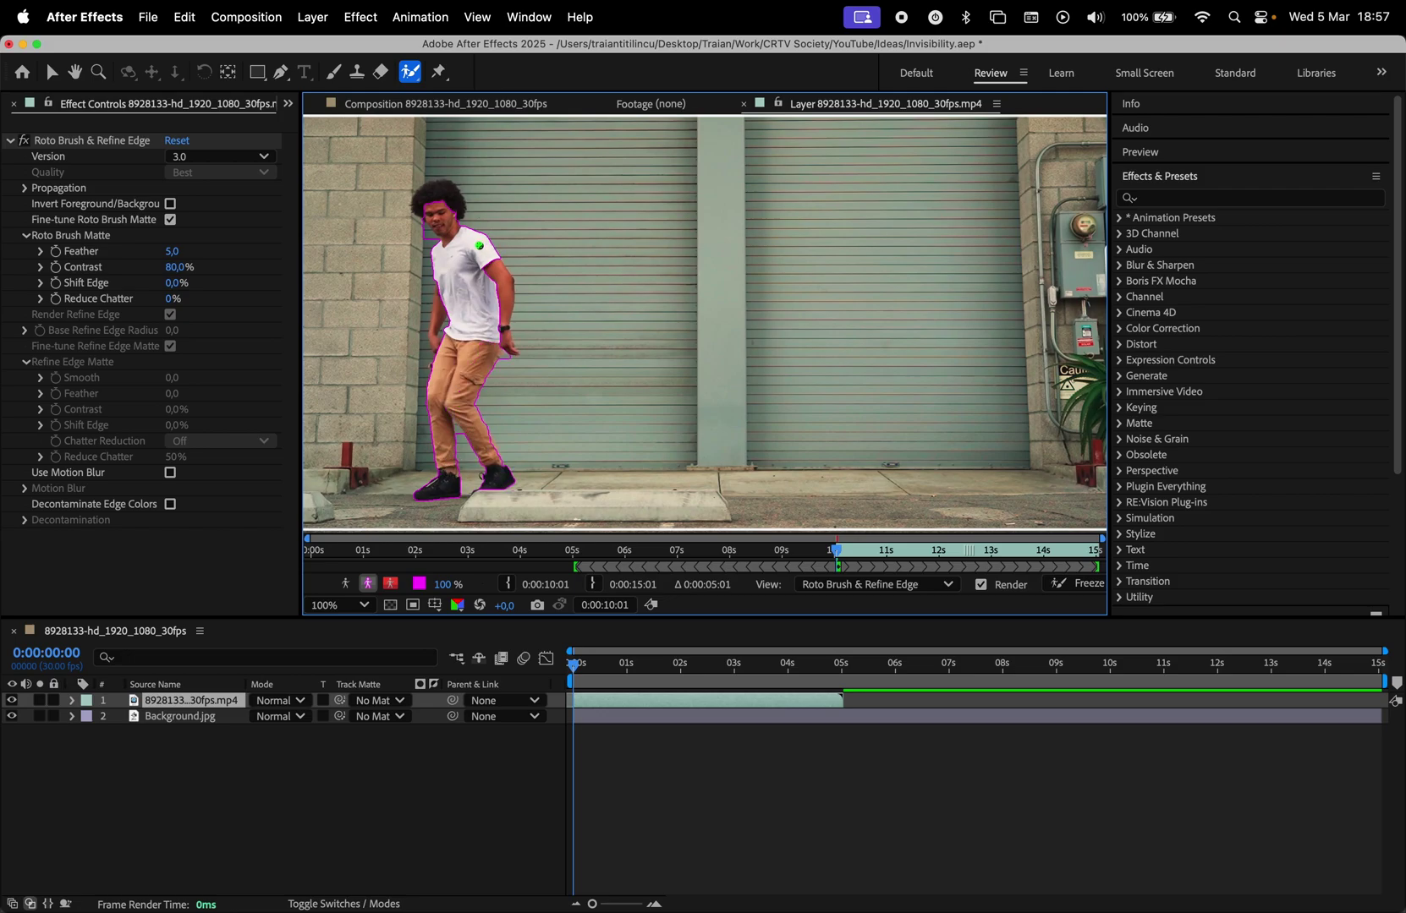
pyautogui.moveTo(421, 269); pyautogui.dragTo(421, 379)
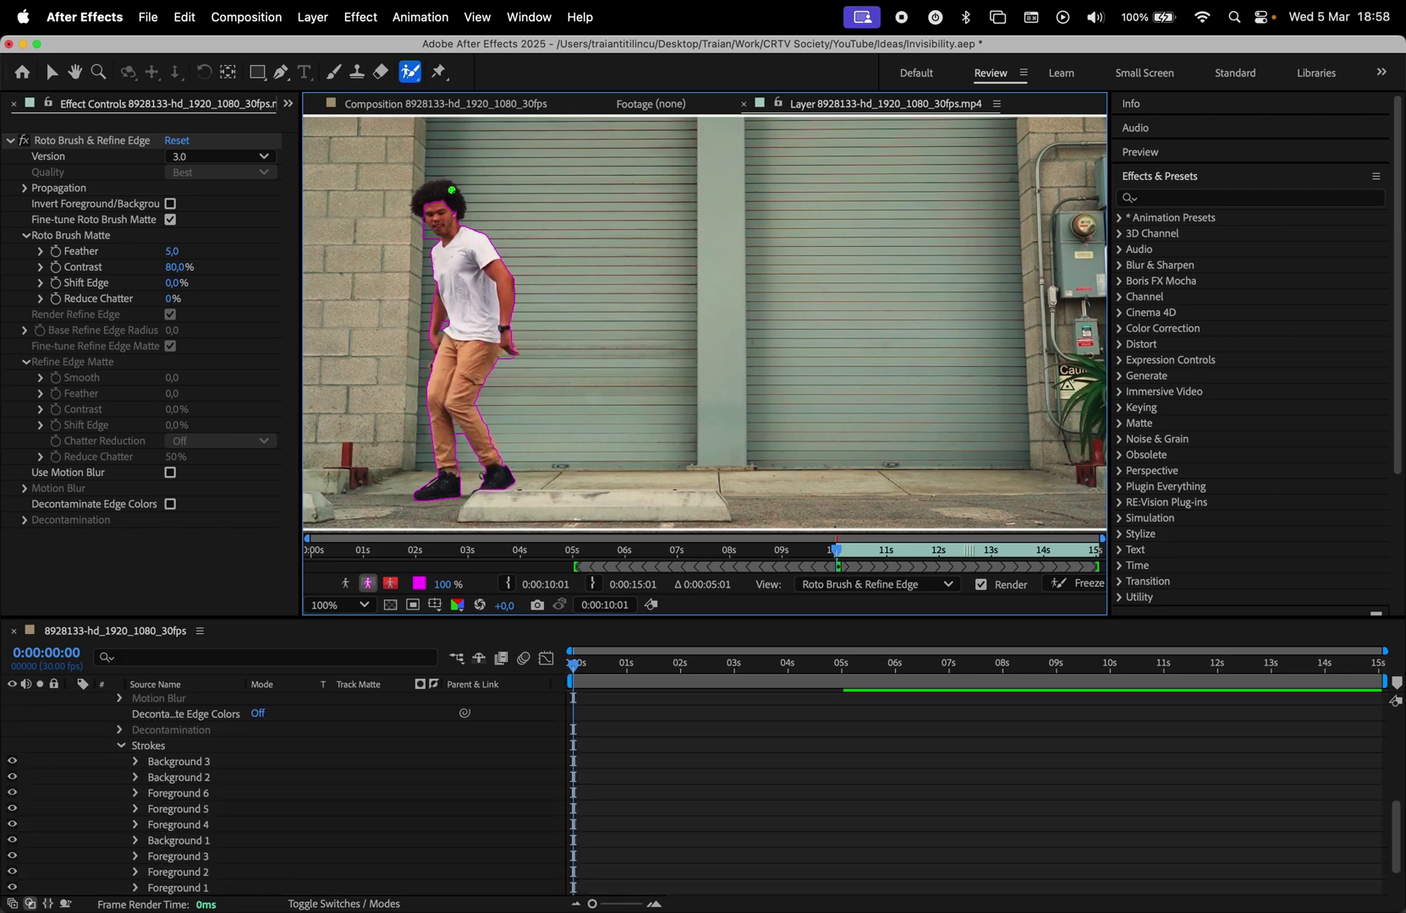
pyautogui.press('space')
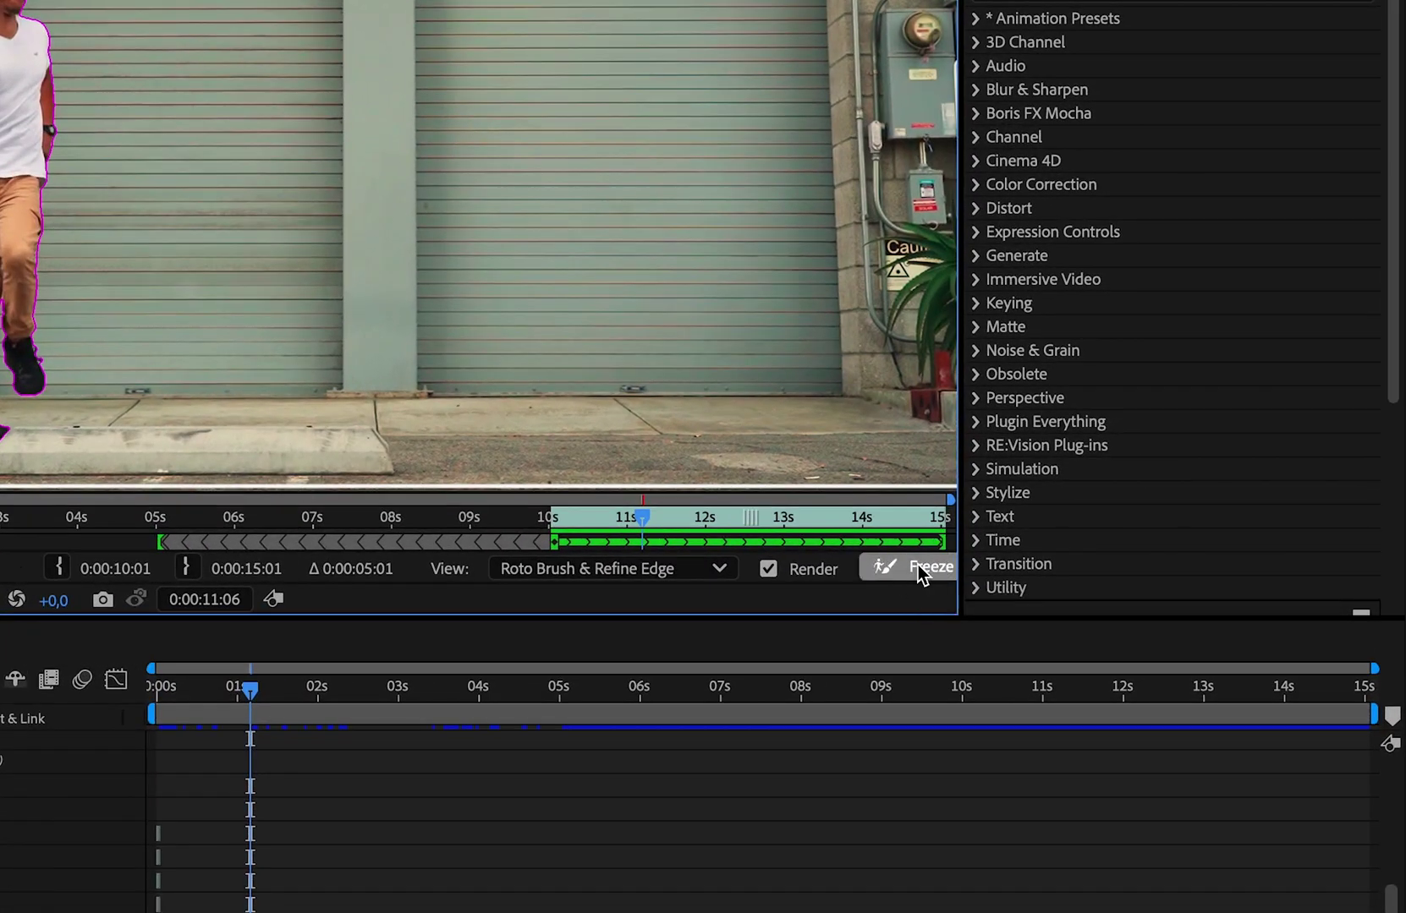
pyautogui.click(1078, 585)
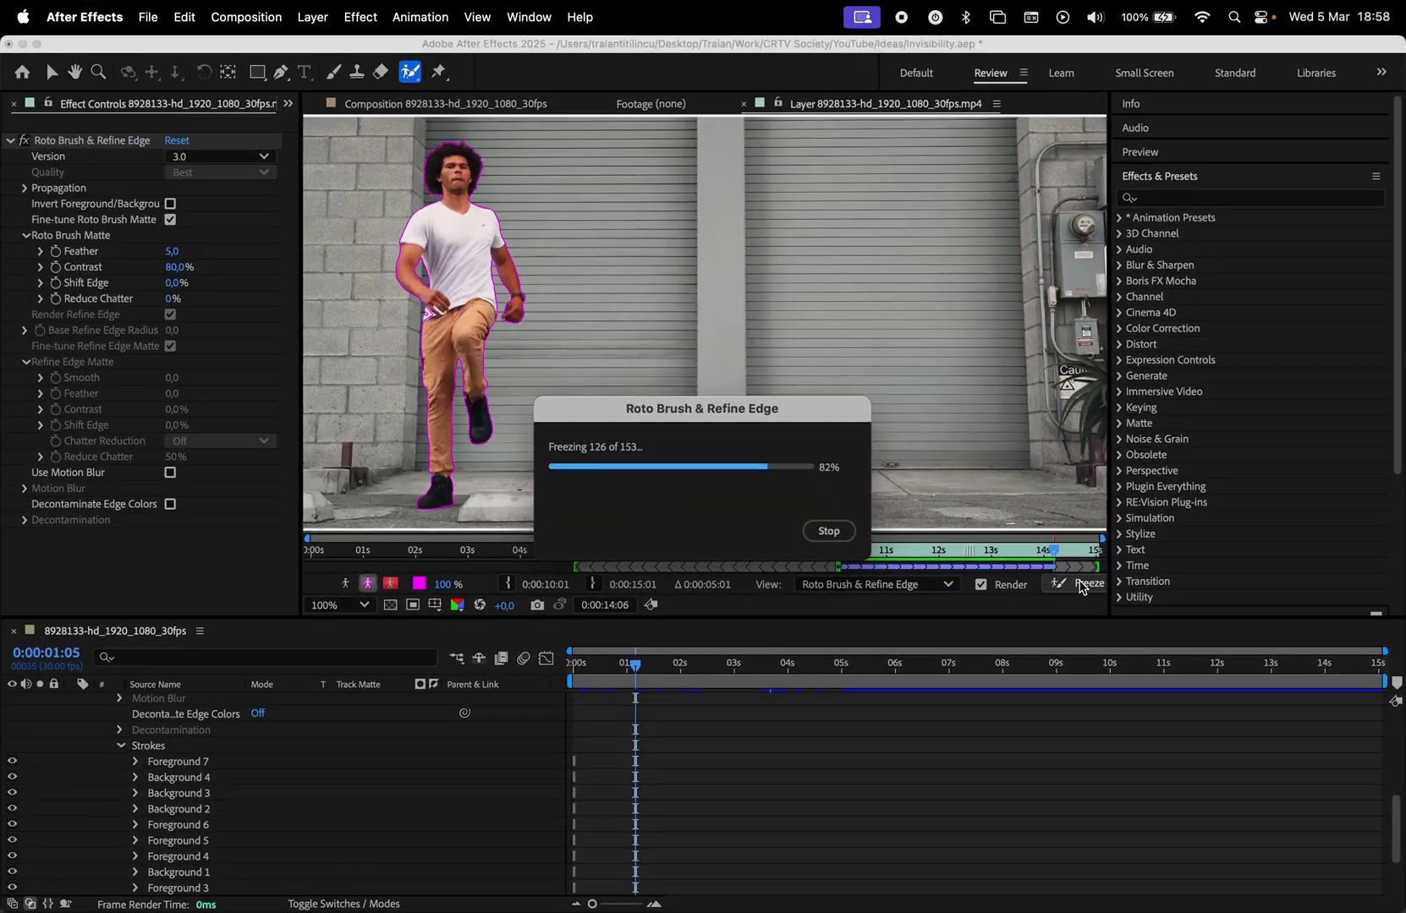
# - Pre-compose the clip with all attributes moved into Comp 1, then duplicate Background.jpg
pyautogui.click(744, 103)
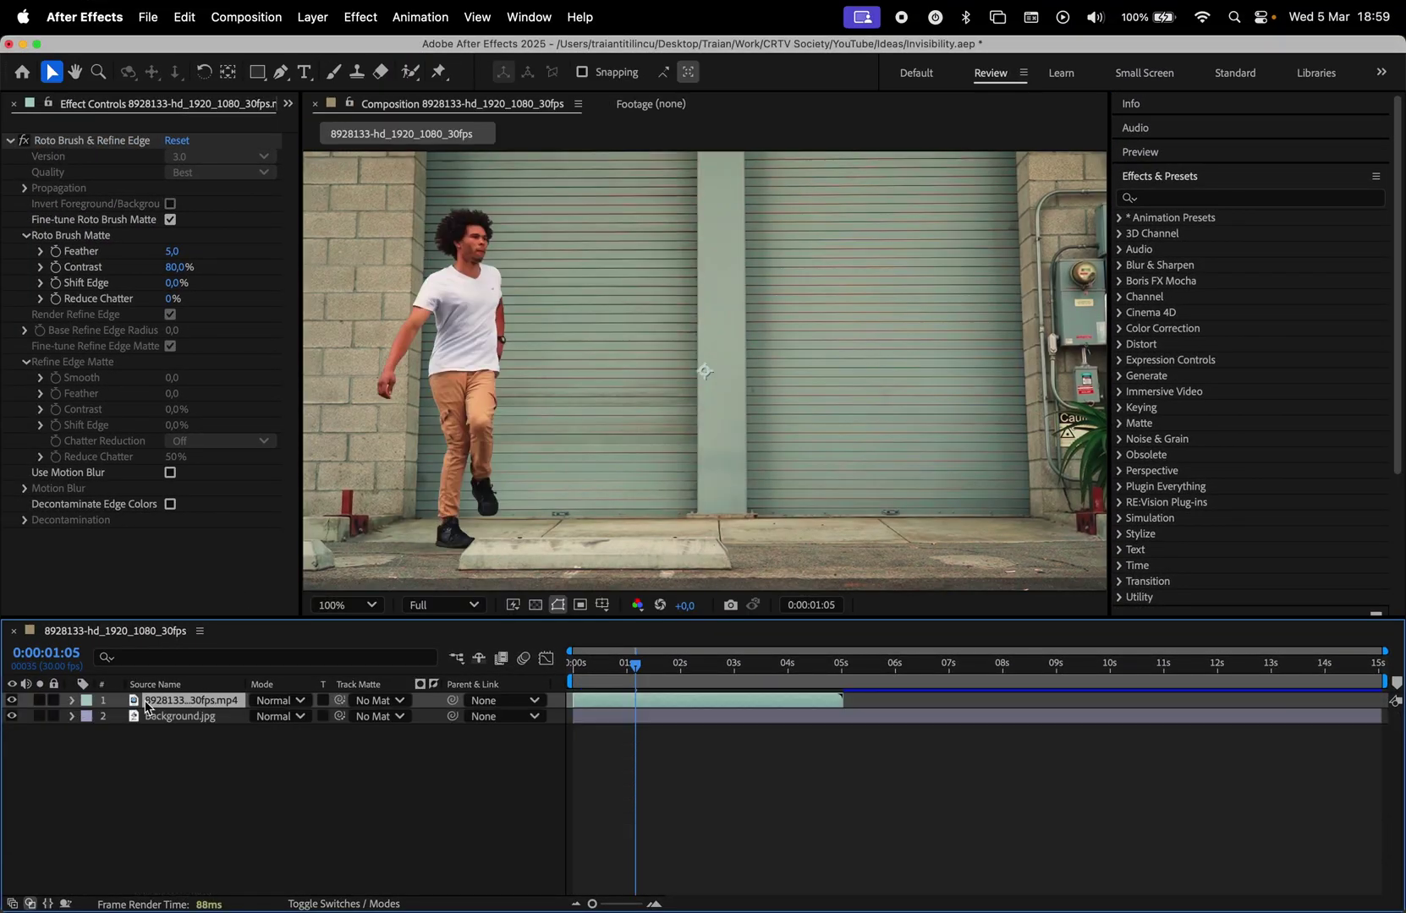
pyautogui.rightClick(149, 700)
pyautogui.click(221, 786)
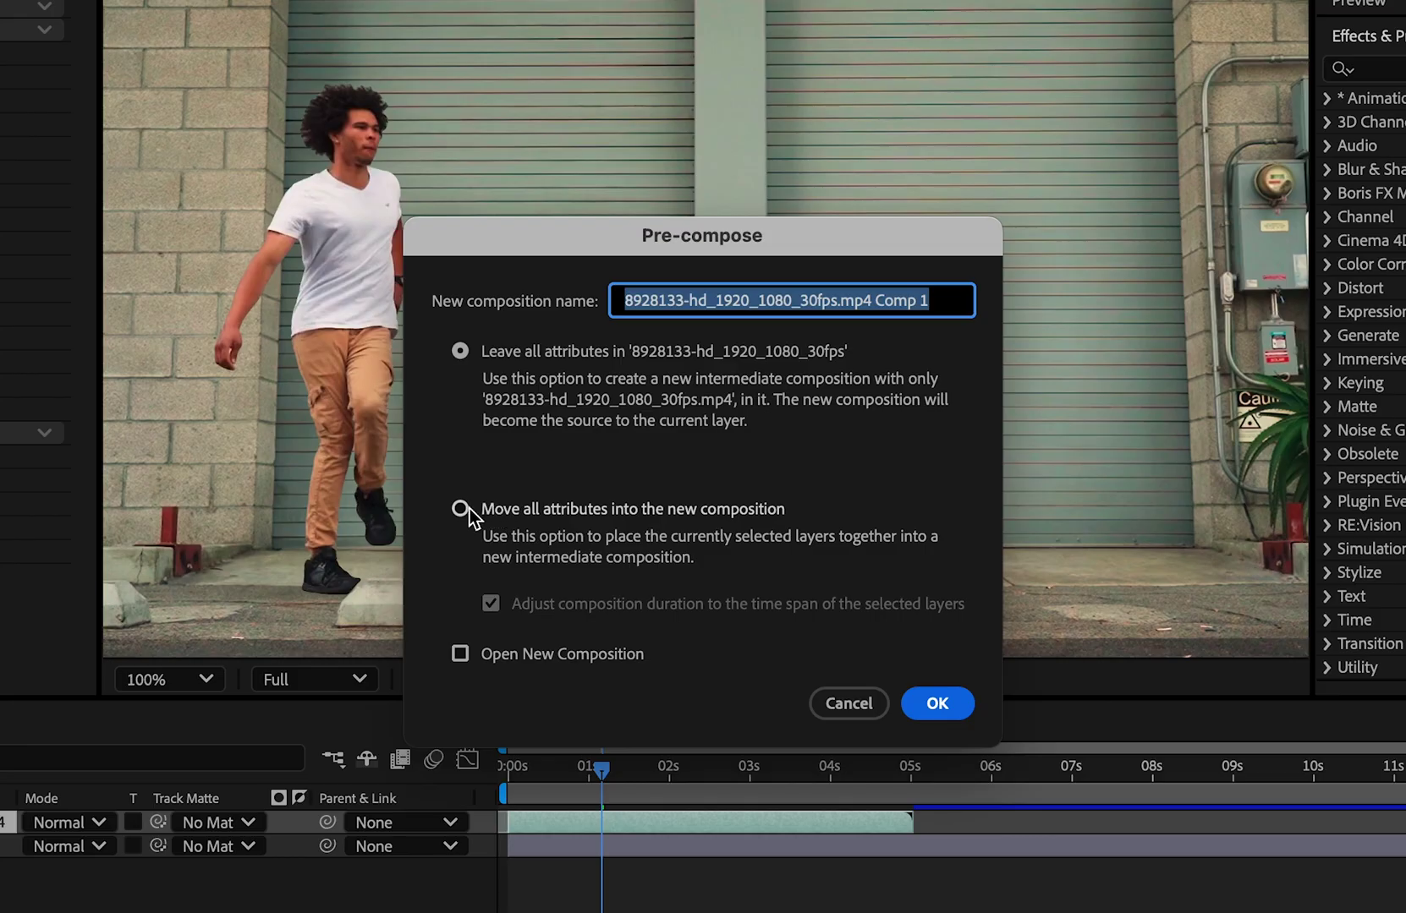
pyautogui.click(541, 491)
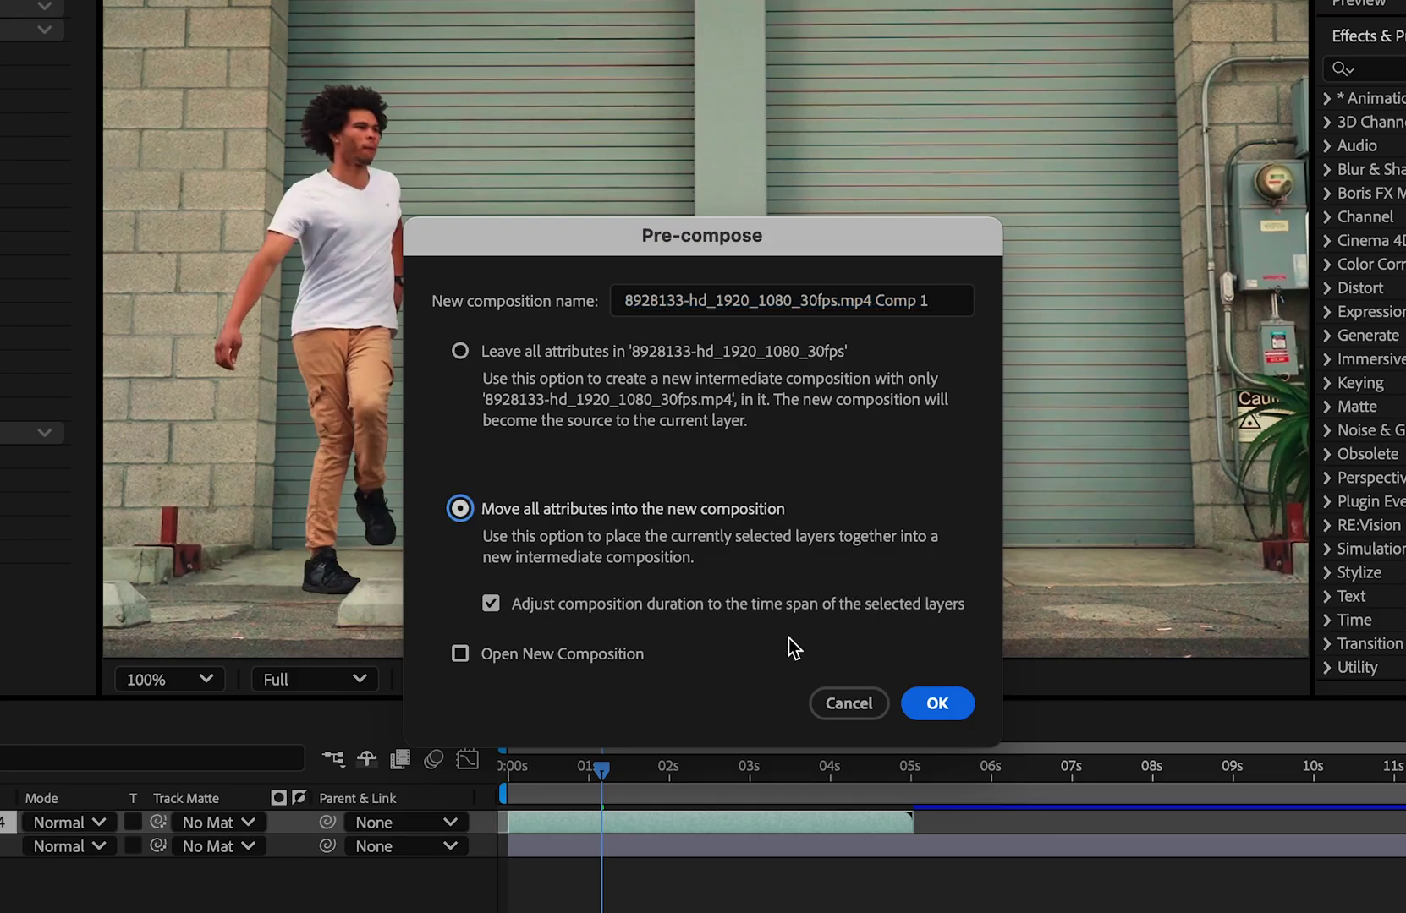
pyautogui.click(940, 705)
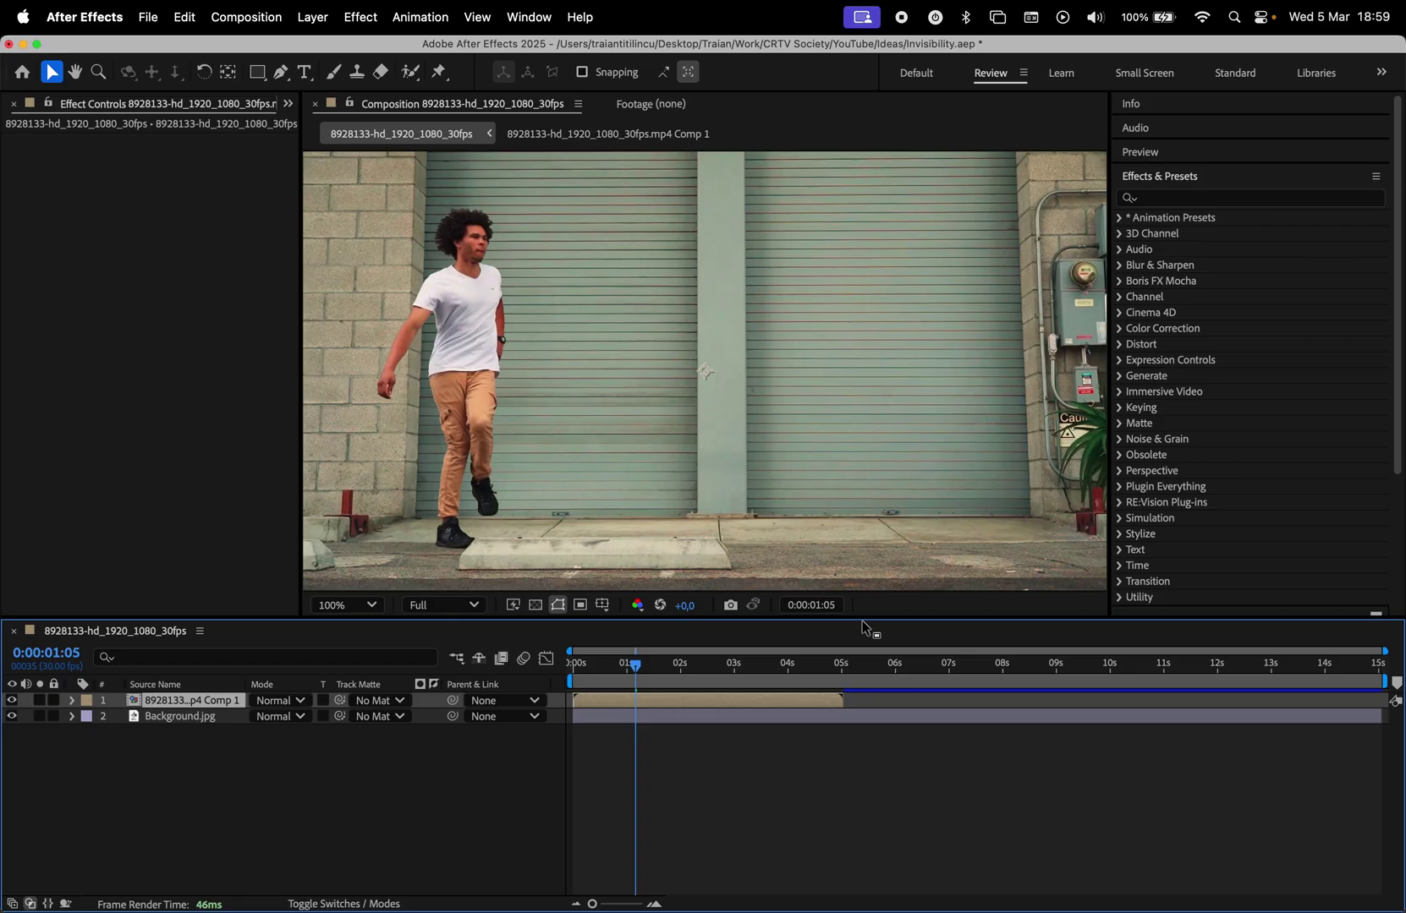
pyautogui.click(240, 730)
pyautogui.press('super+d')
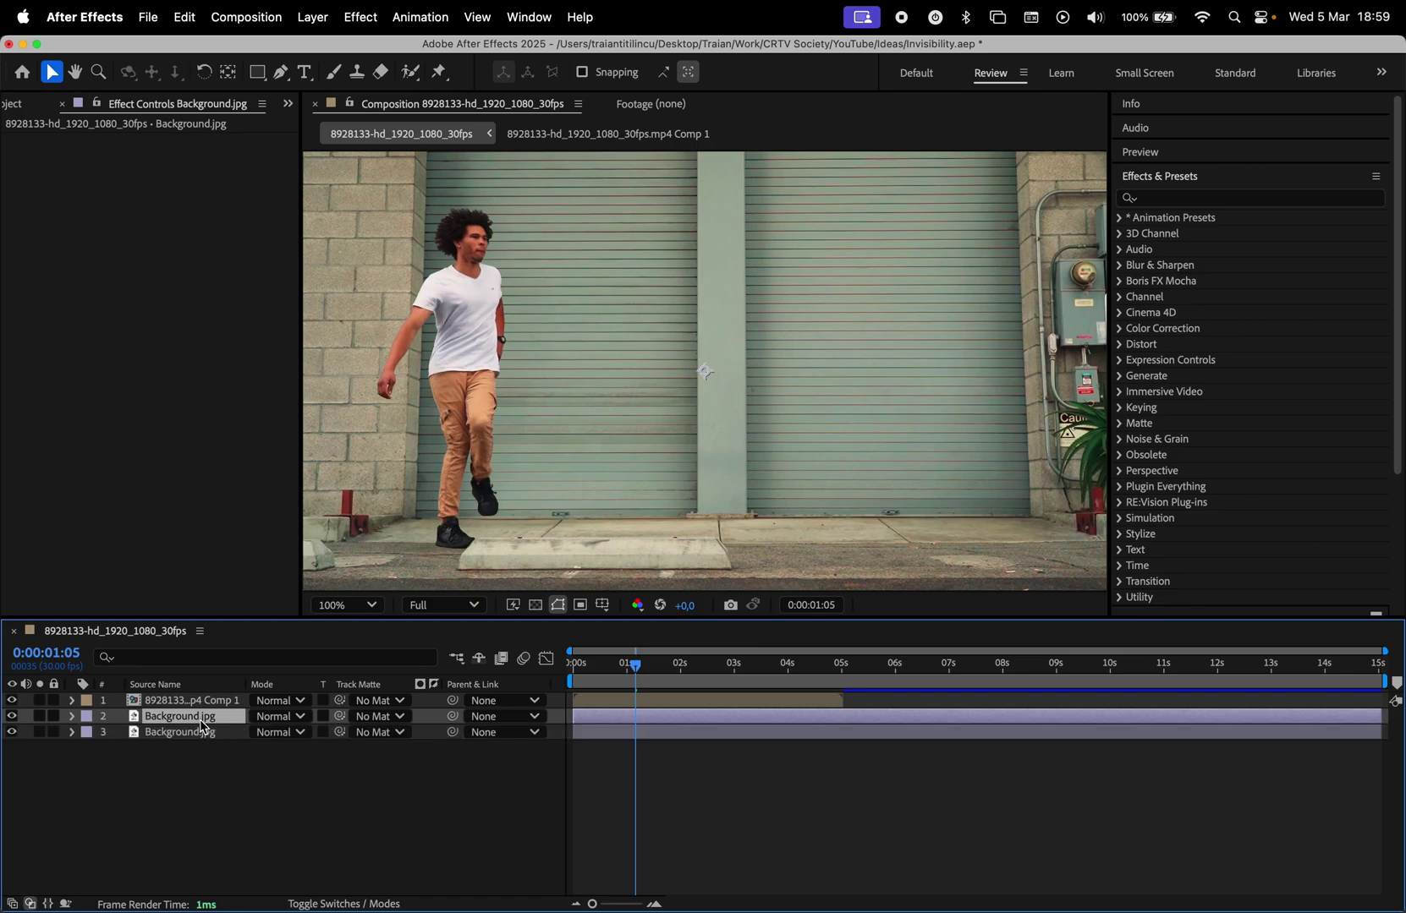
# - Hide the nested roto comp layer and search Effects & Presets for 'displac'
pyautogui.click(12, 701)
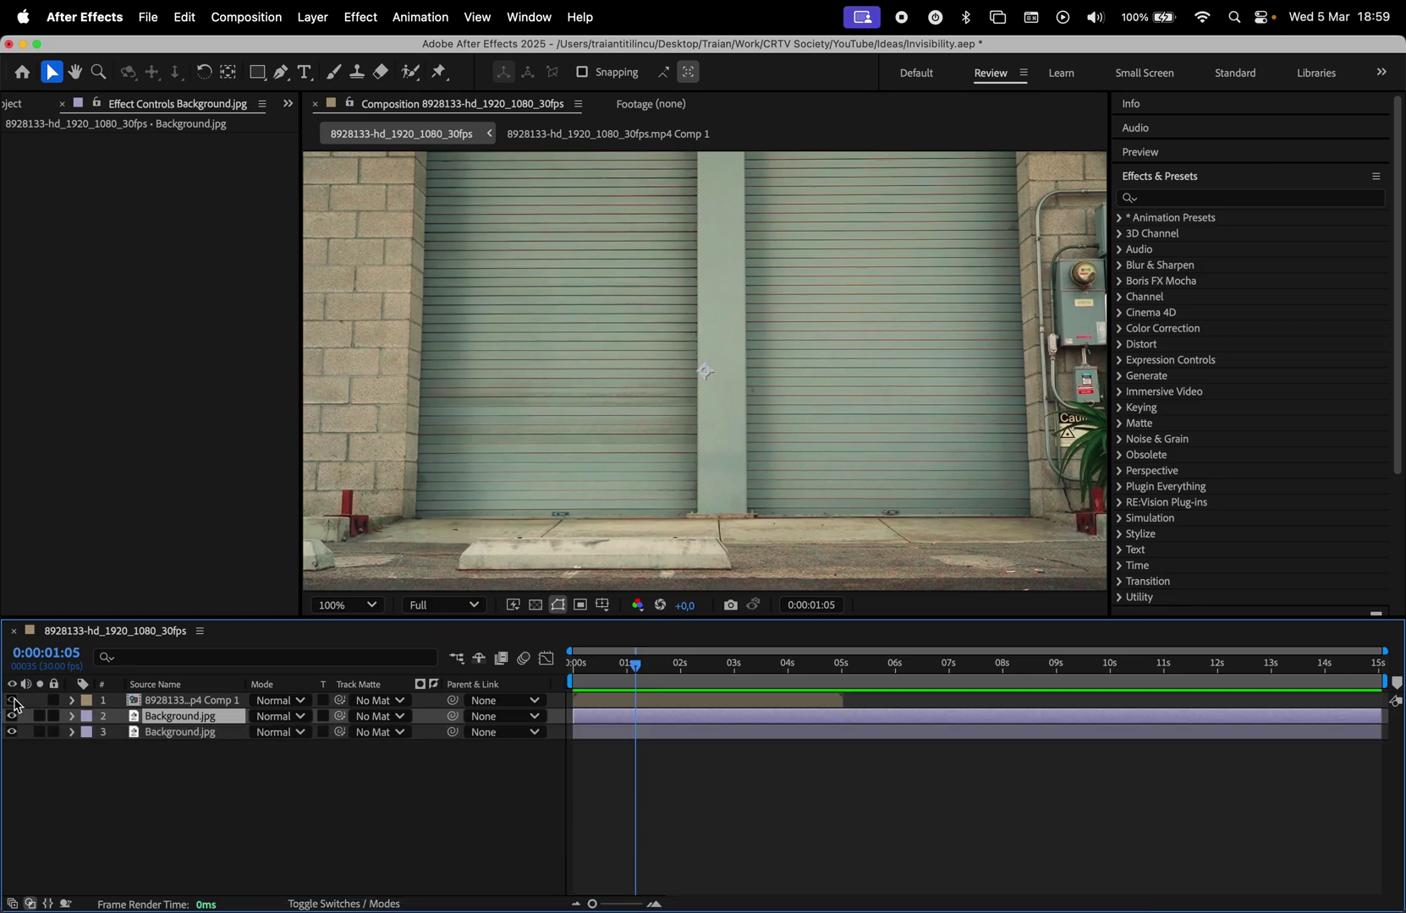
pyautogui.click(1177, 192)
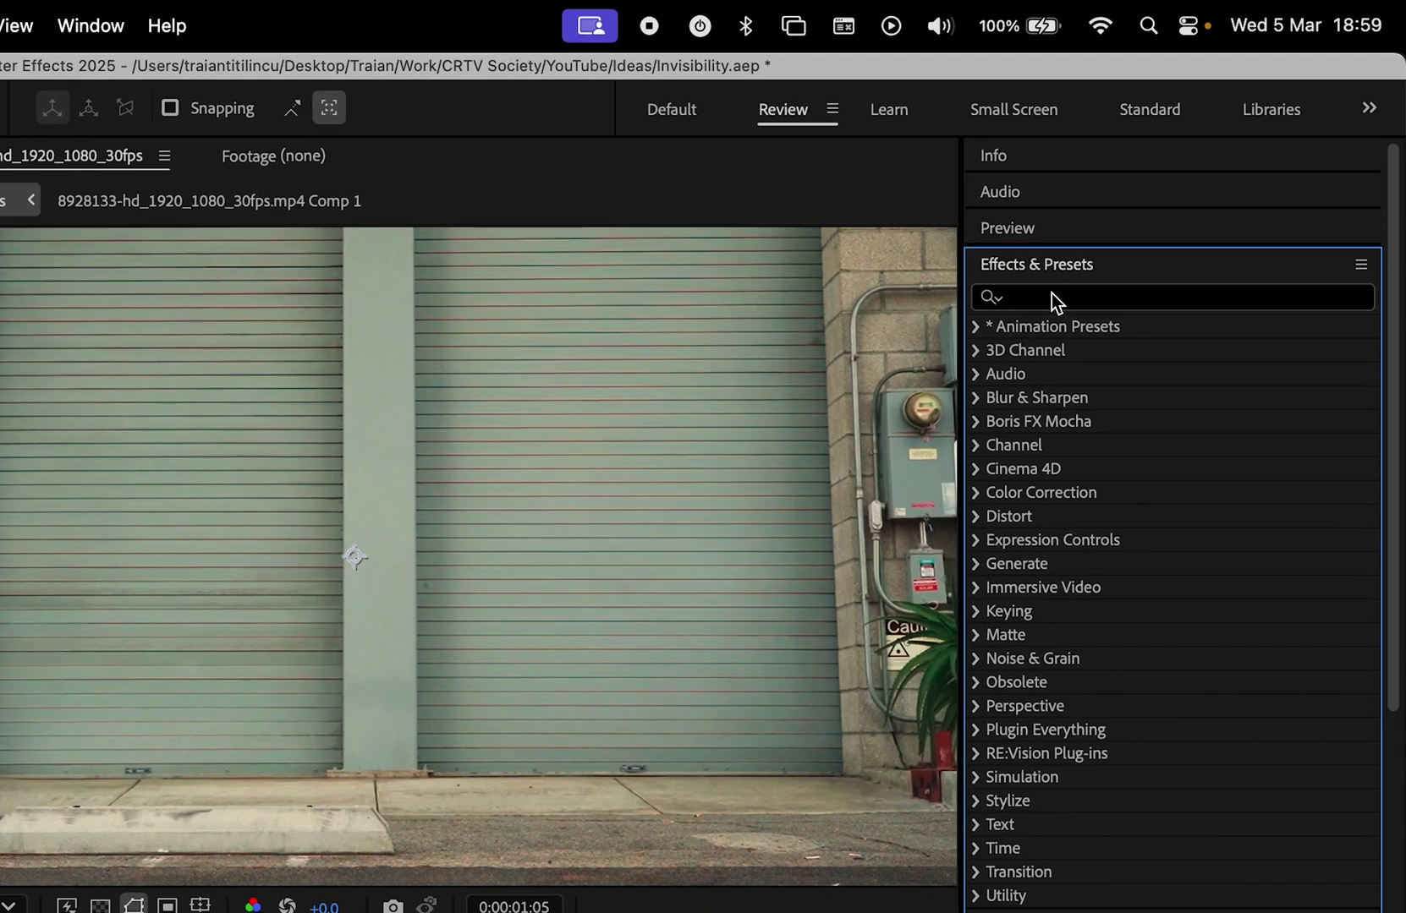
pyautogui.click(1051, 296)
pyautogui.write('displac')
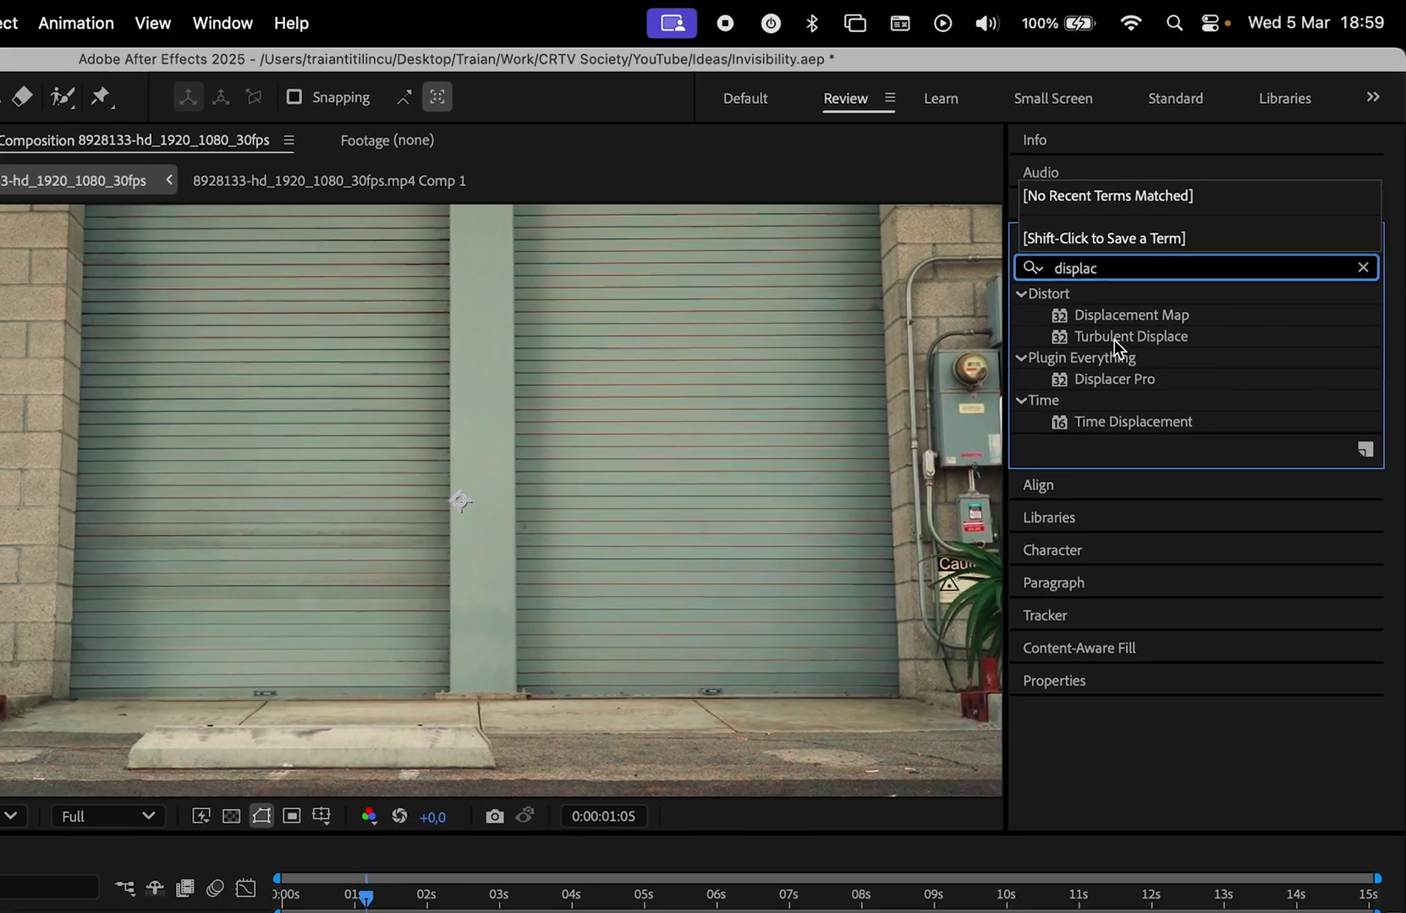
# - Apply Displacer Pro to Background.jpg, mapped from Comp 1 using Effects & Masks
pyautogui.moveTo(1082, 421); pyautogui.dragTo(0, 912)
pyautogui.moveTo(195, 709); pyautogui.dragTo(191, 719)
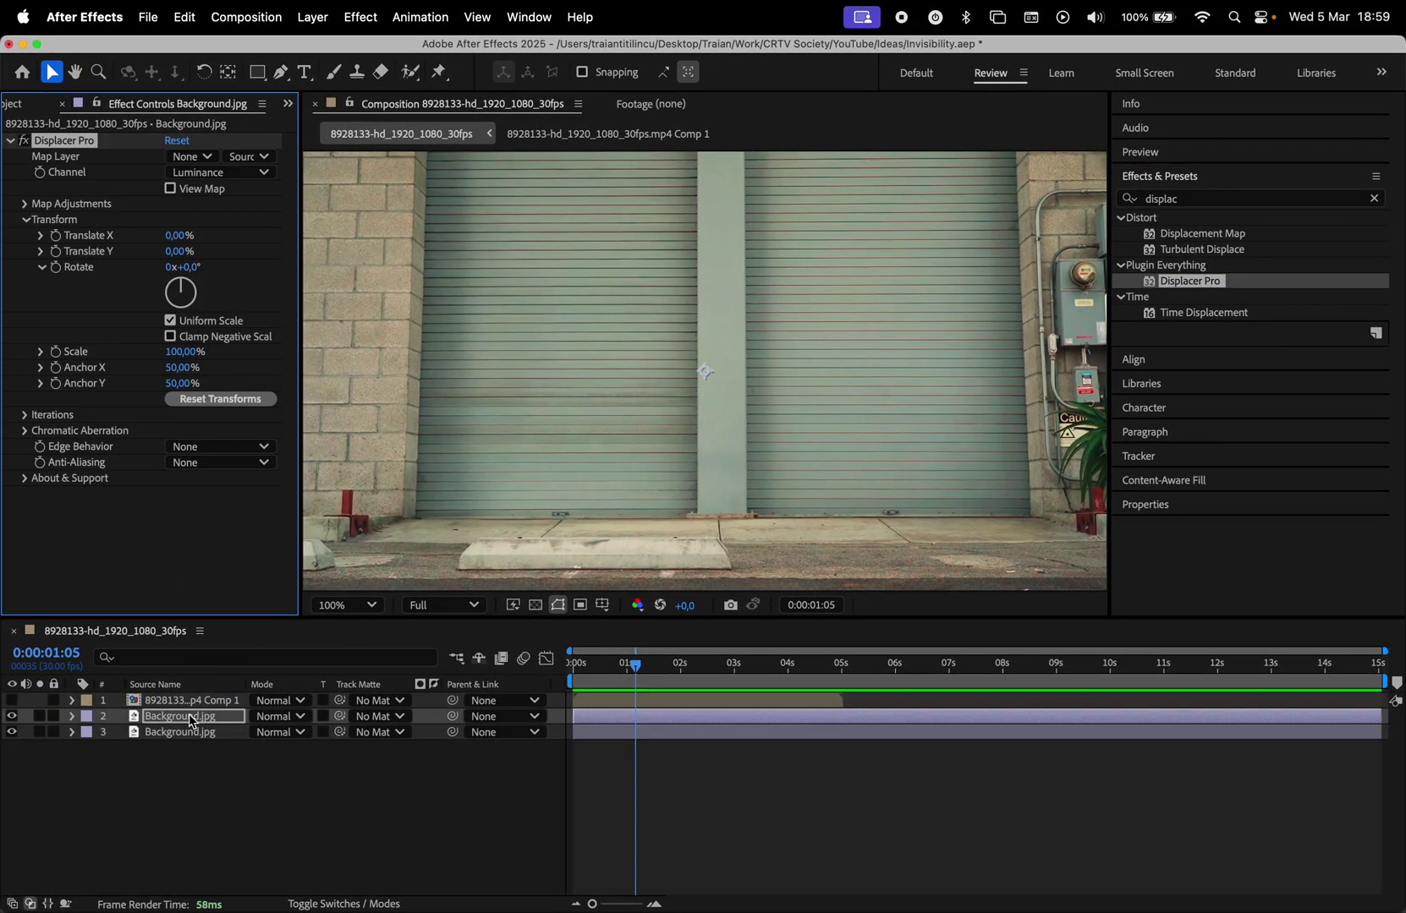
pyautogui.click(191, 157)
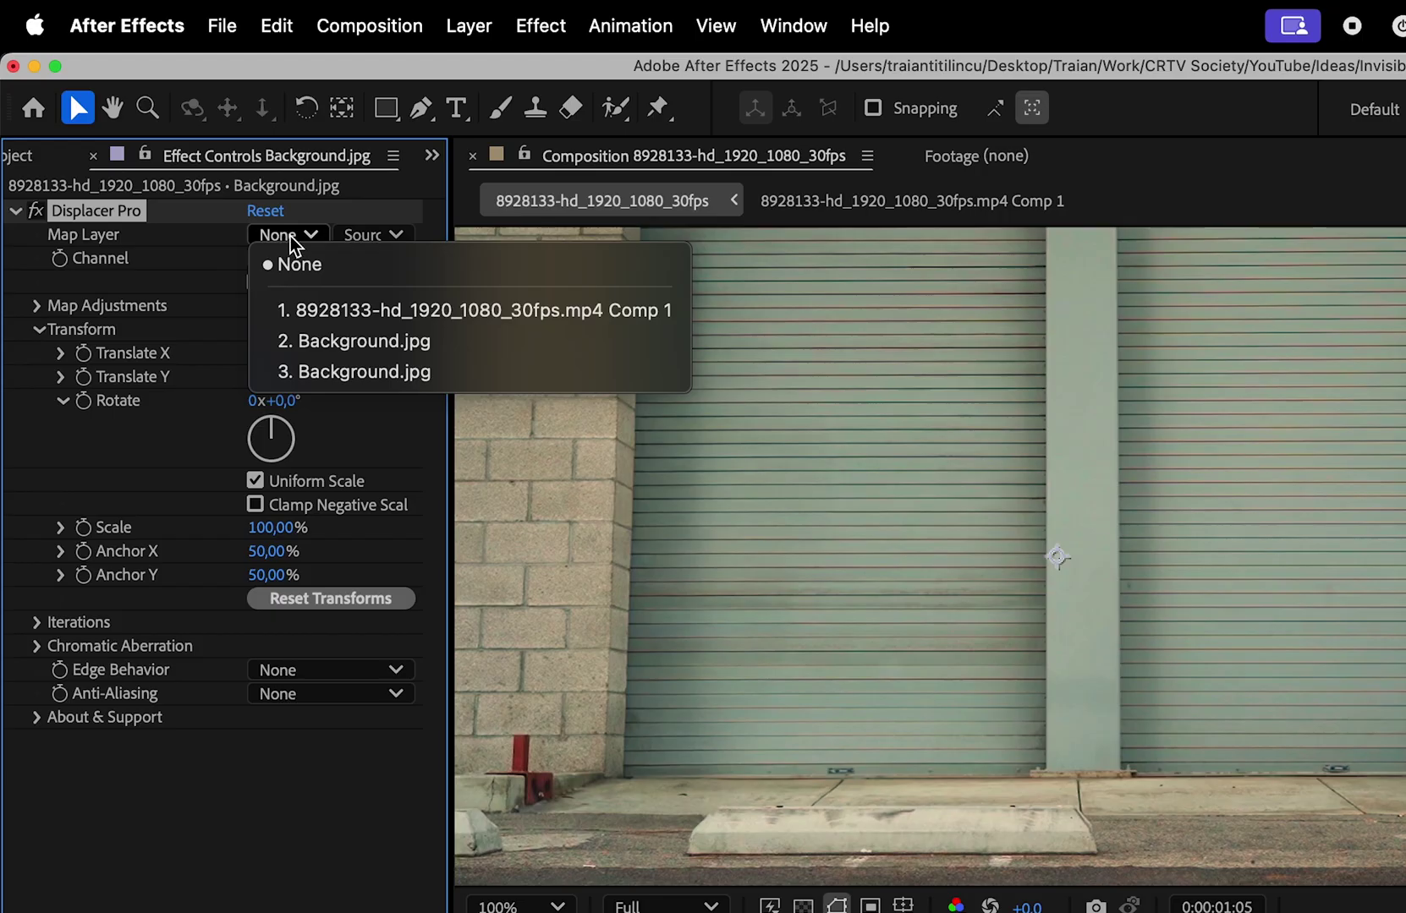
pyautogui.click(229, 206)
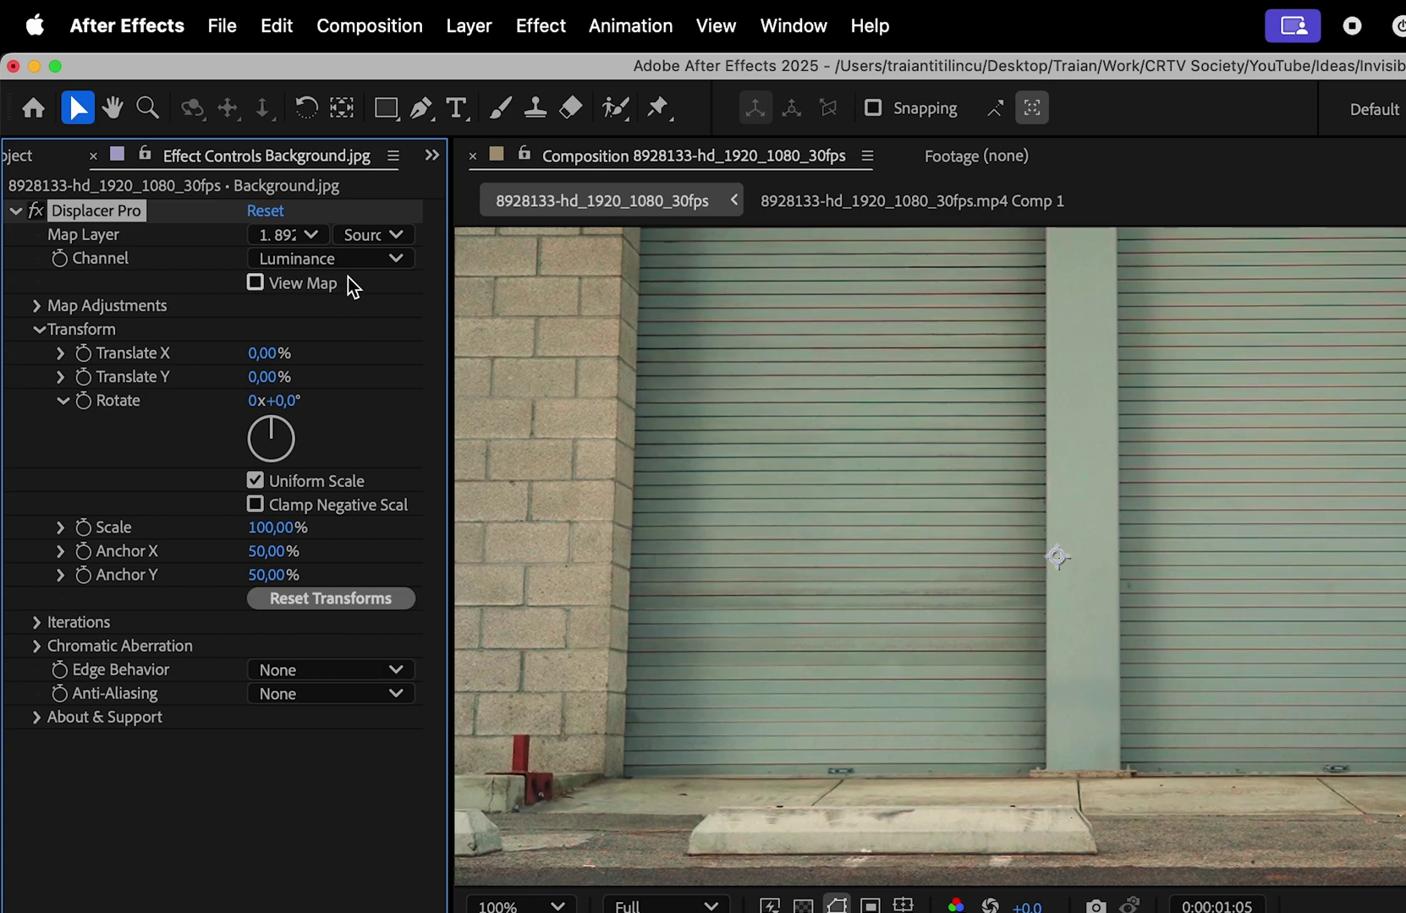
pyautogui.click(363, 235)
pyautogui.click(394, 335)
# - Offset the displacement 18% sideways, use Legacy map interpretation, and lower Map Gamma to 0,35
pyautogui.moveTo(262, 352); pyautogui.dragTo(288, 362)
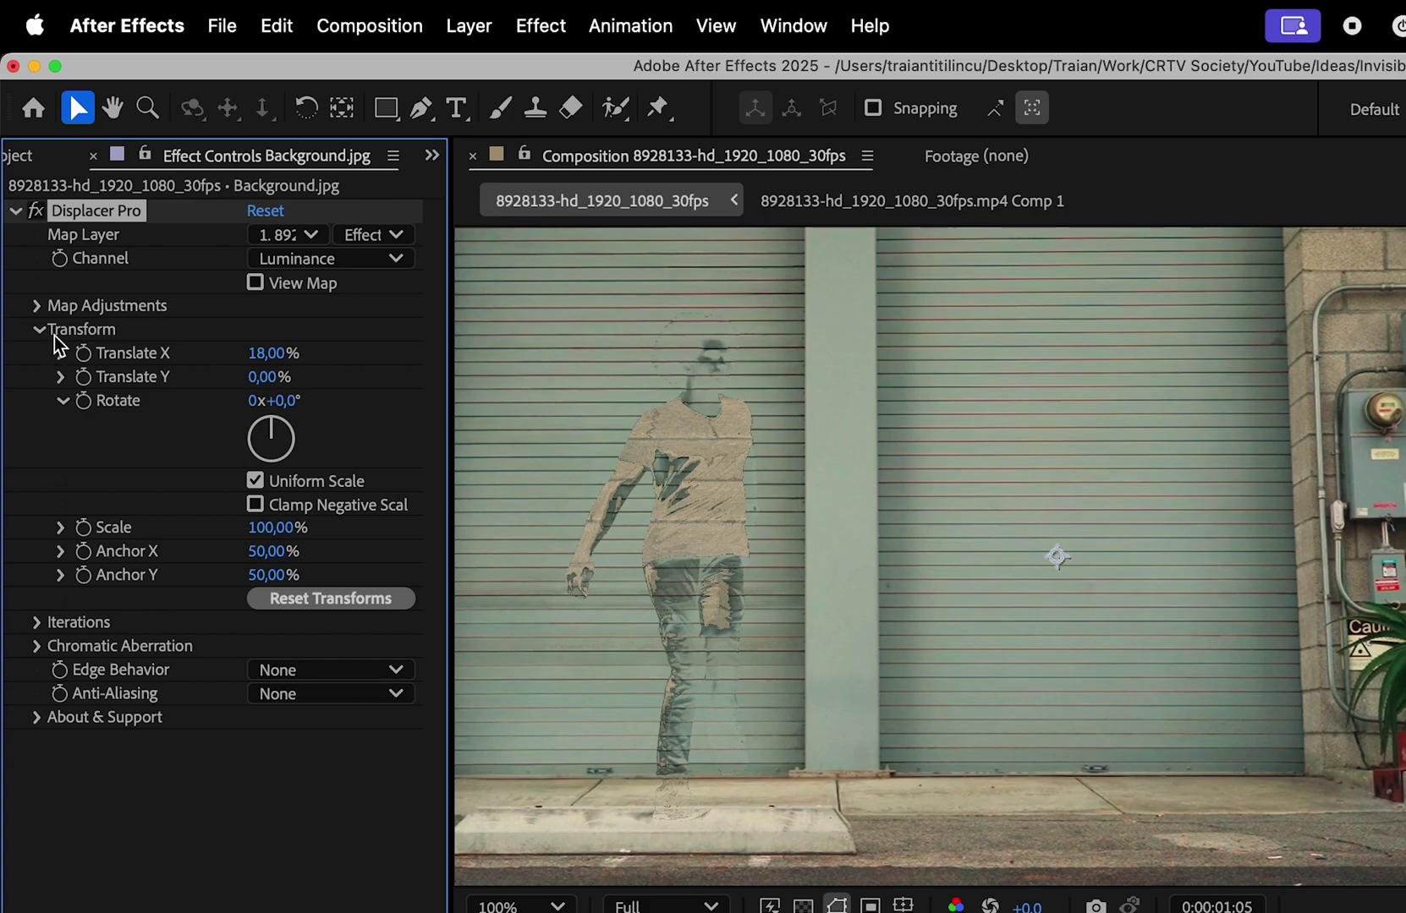
pyautogui.click(37, 306)
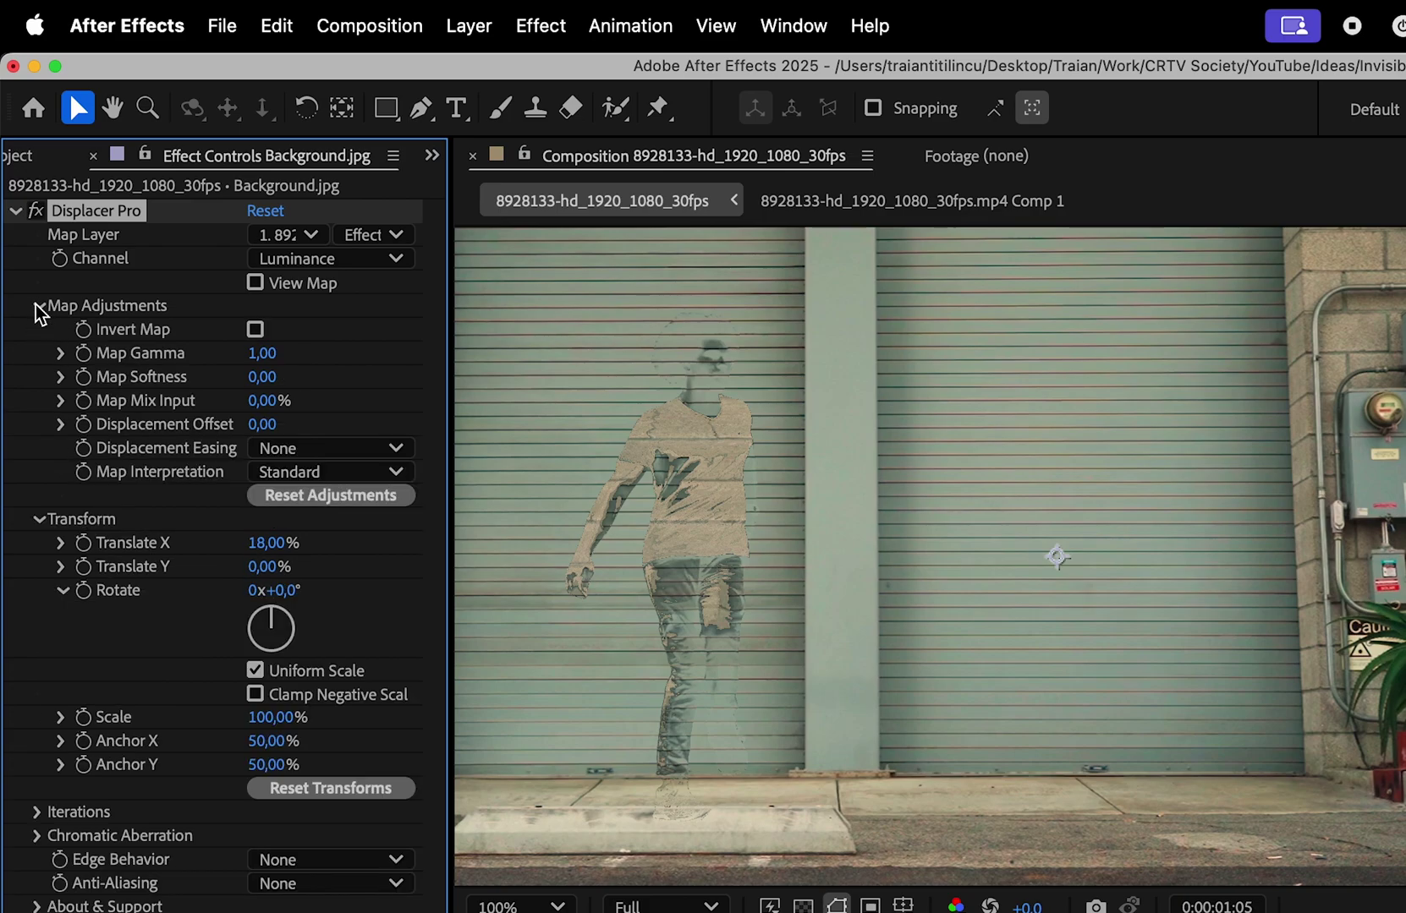
pyautogui.click(318, 474)
pyautogui.click(322, 530)
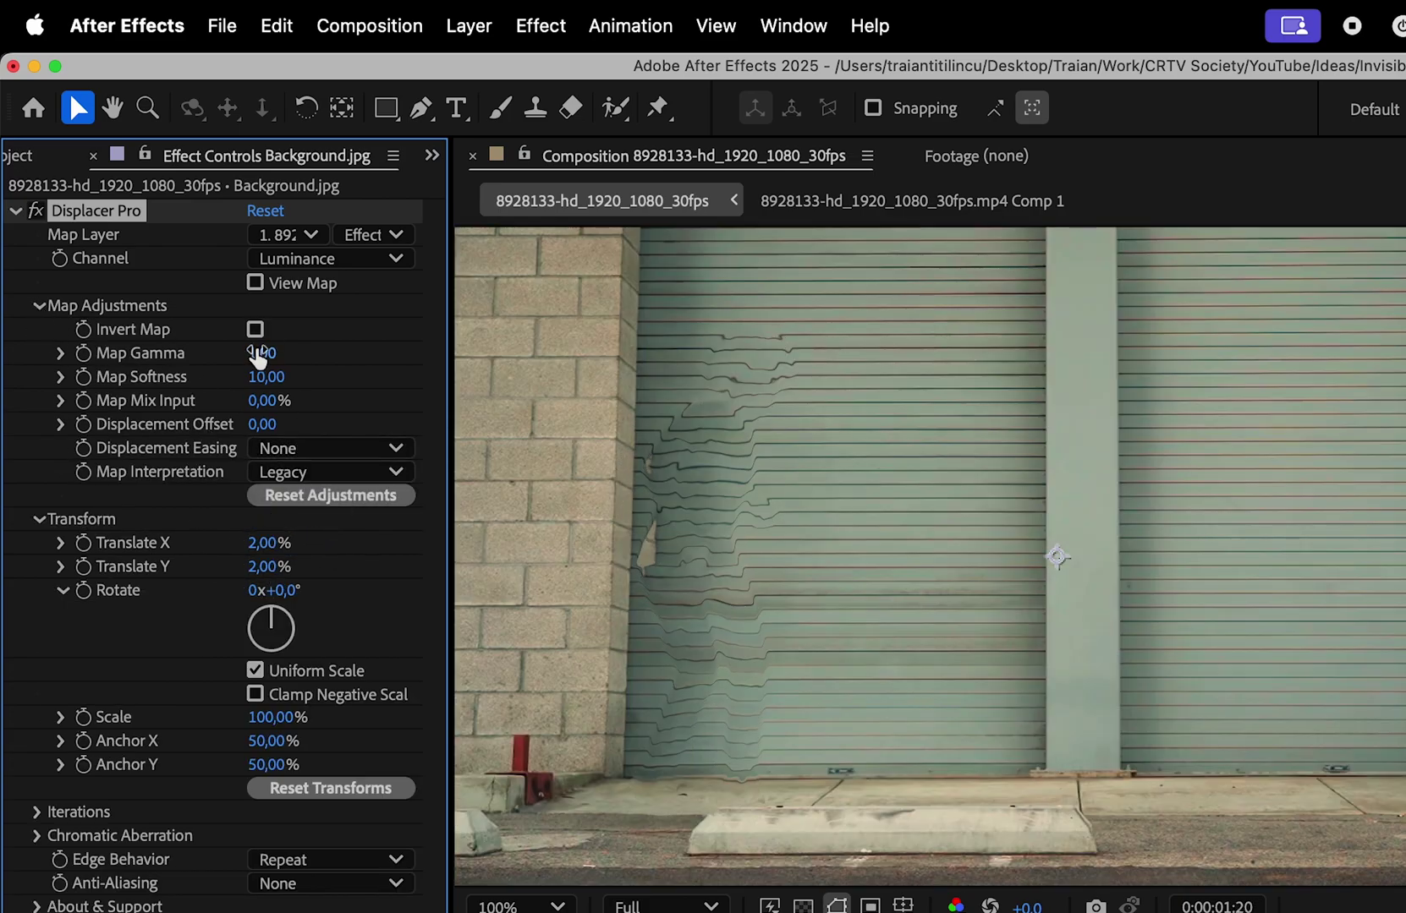
pyautogui.moveTo(258, 355); pyautogui.dragTo(161, 345)
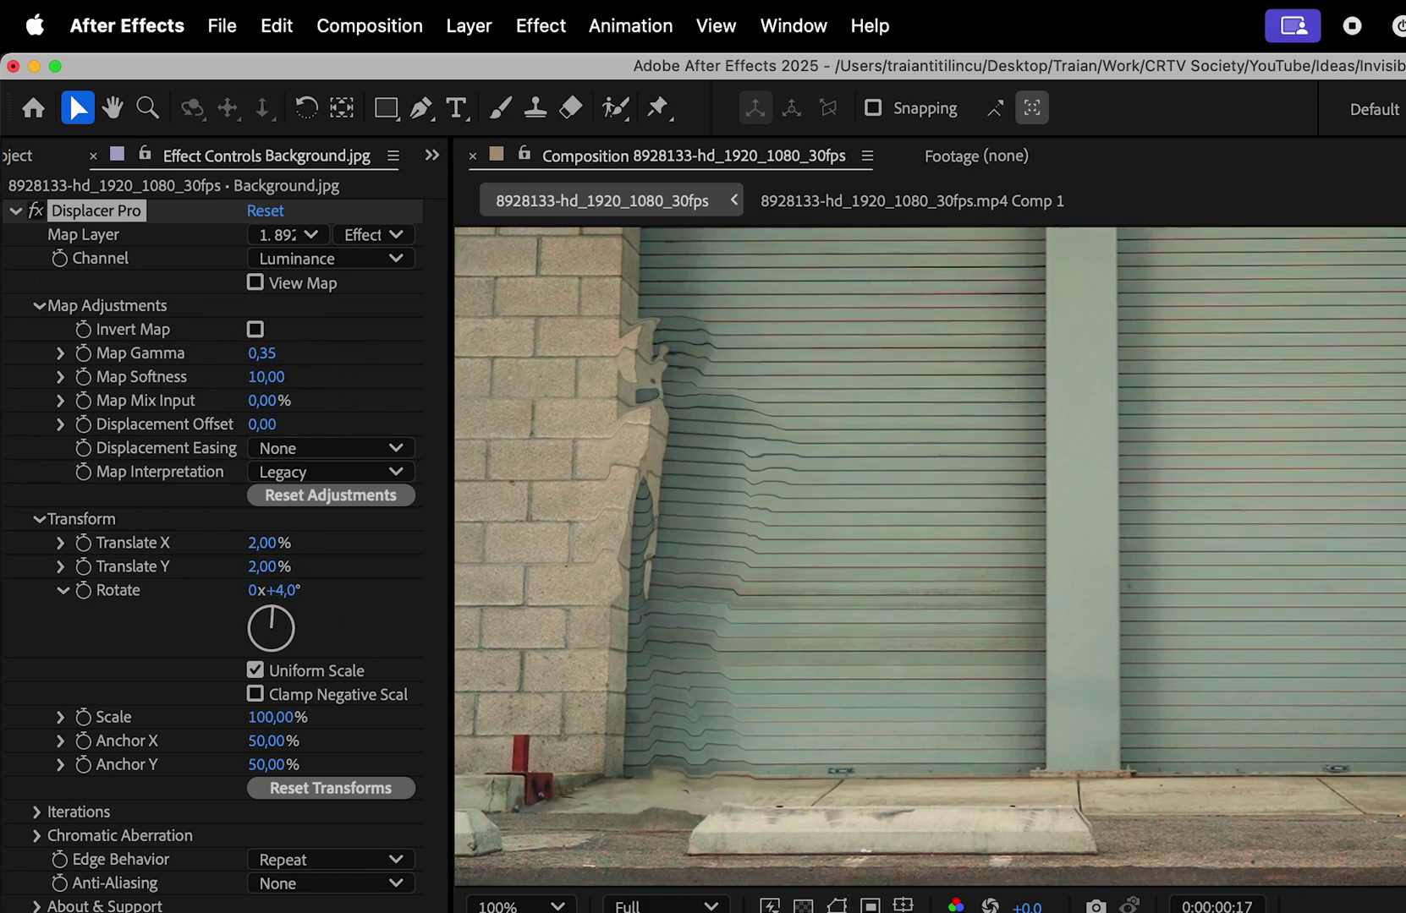
# - Set Displacer Pro anti-aliasing to 2x and preview the glassy figure passing the garage door
pyautogui.click(330, 883)
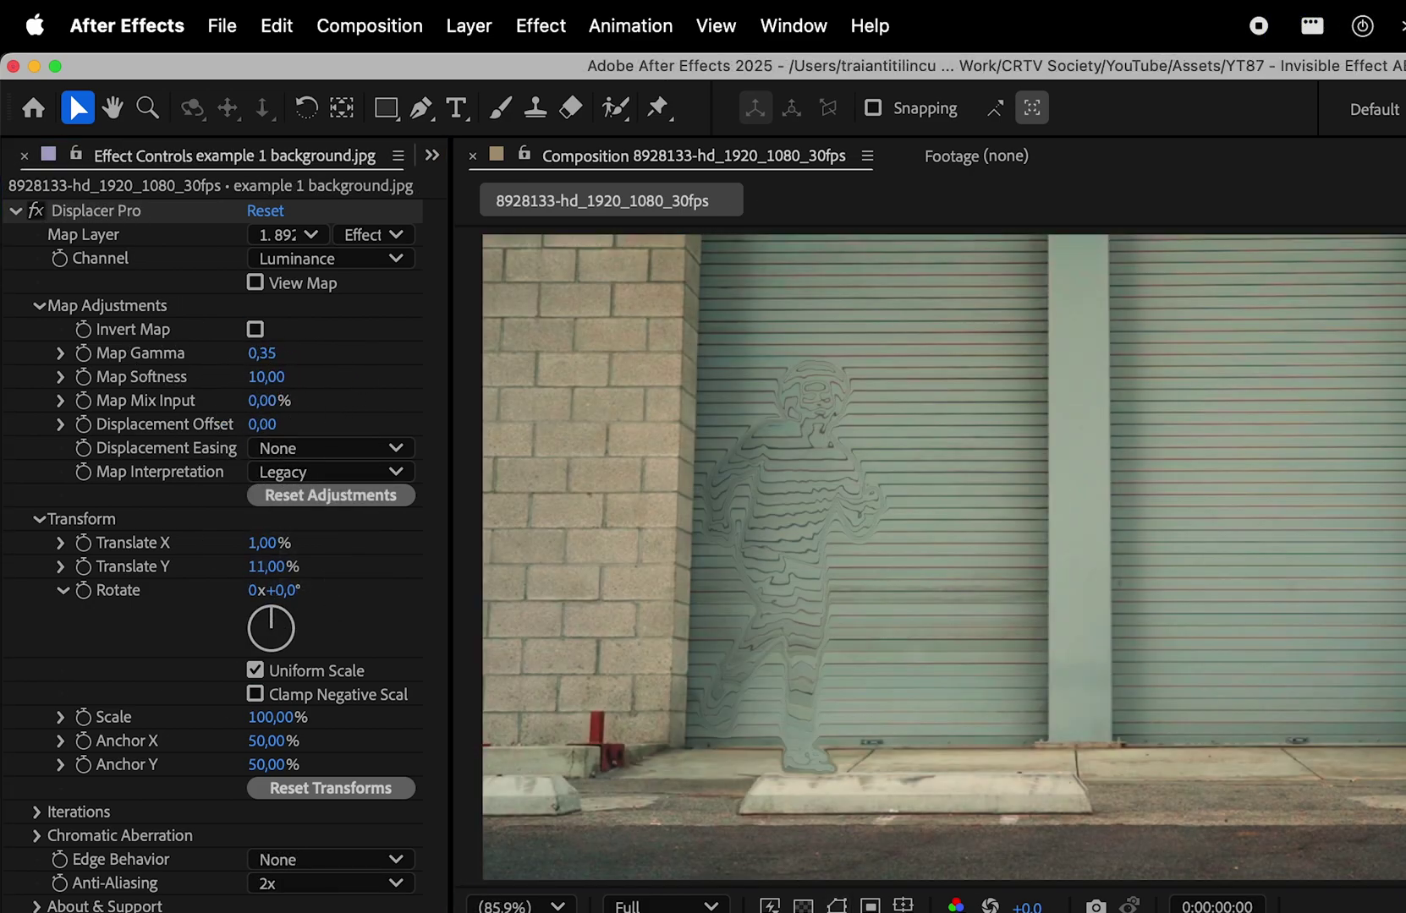
pyautogui.press('space')
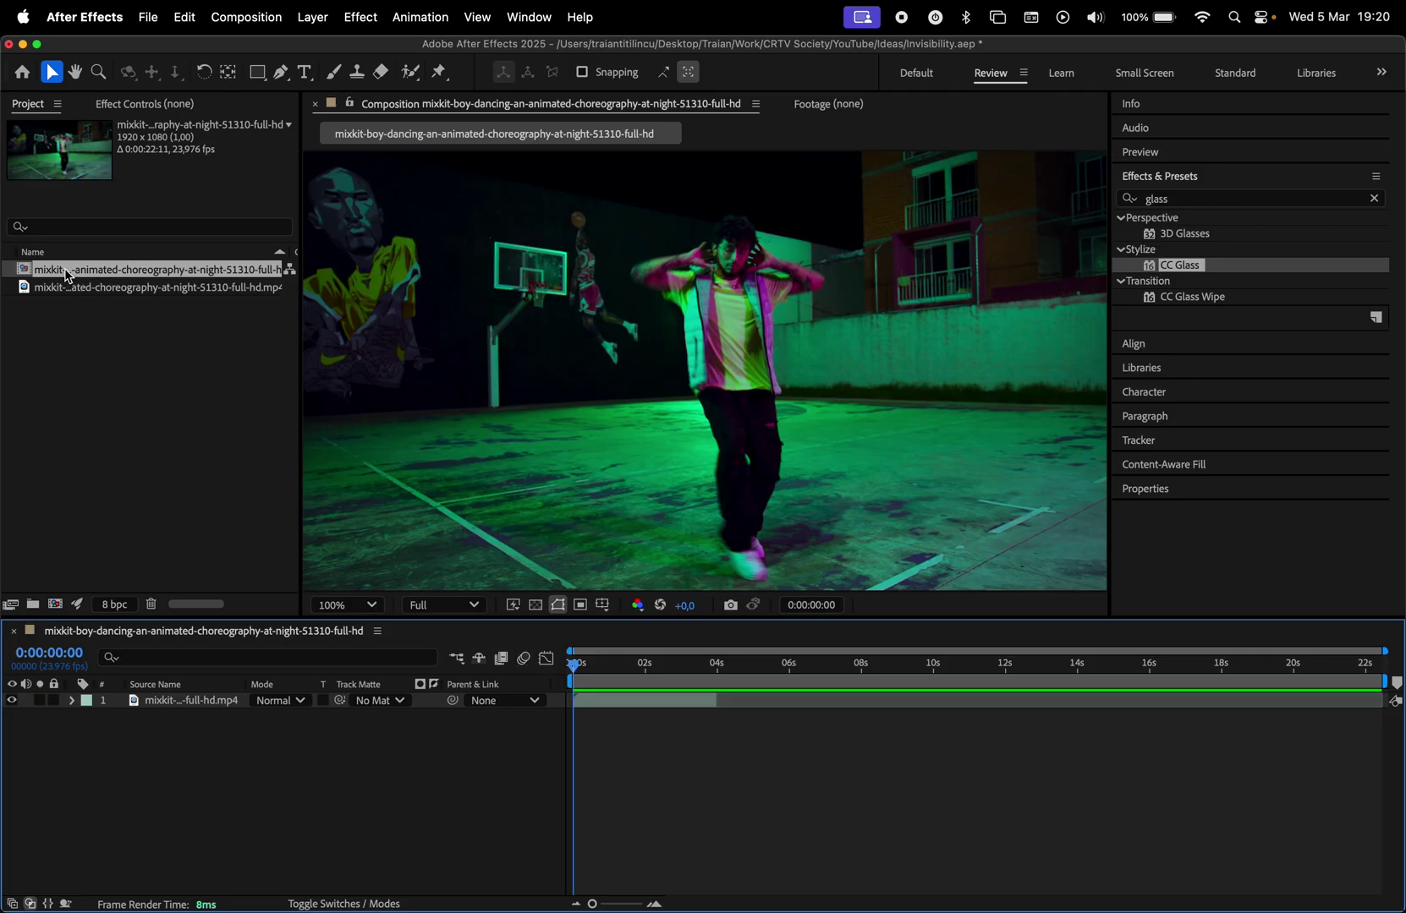
# - In Photoshop, lasso the dancer and erase her with Generative Fill
pyautogui.click(49, 291)
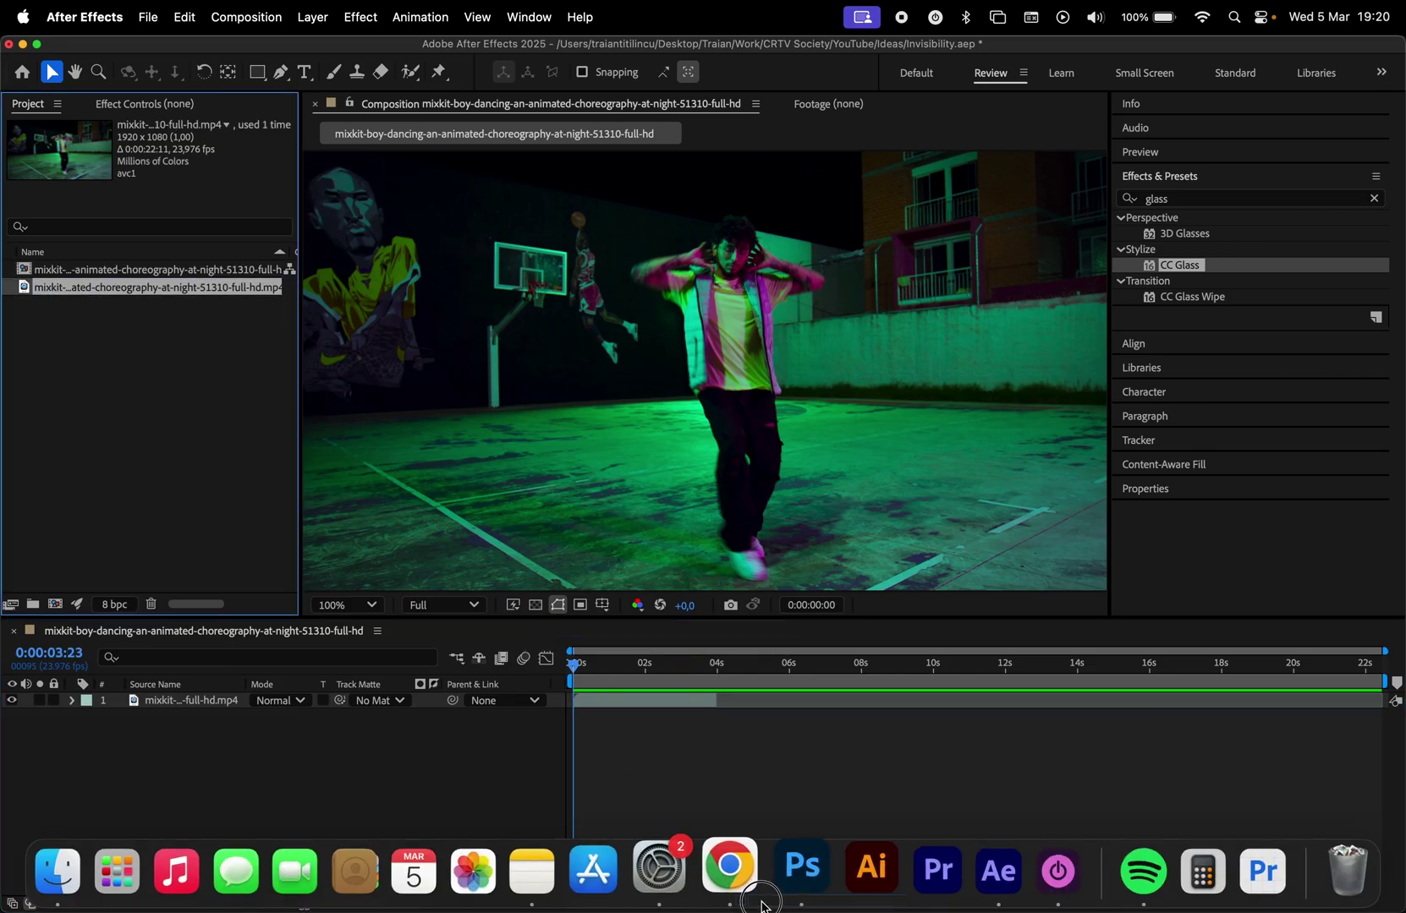
pyautogui.click(801, 859)
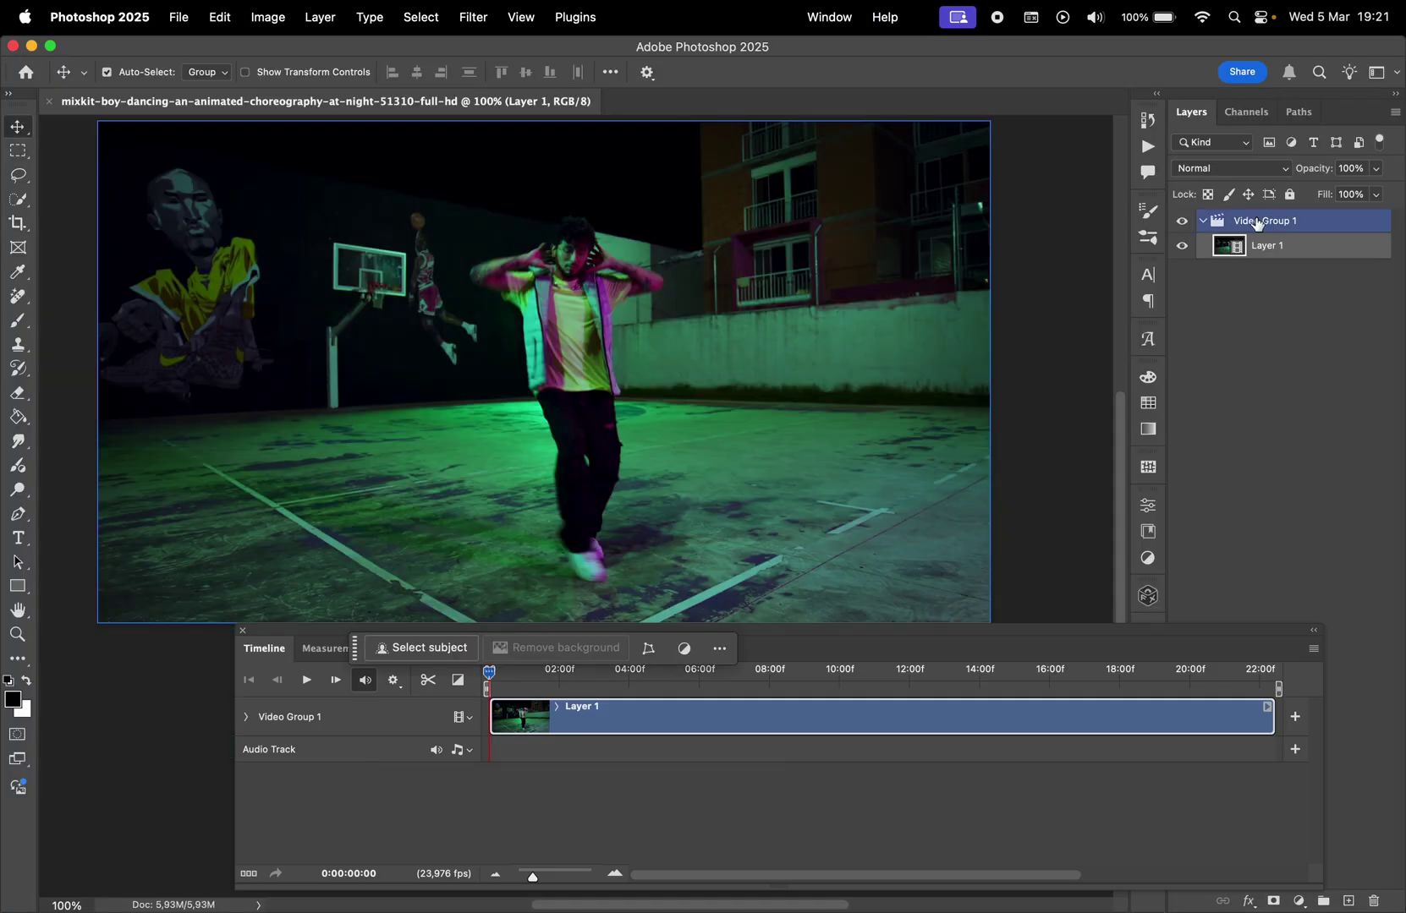
pyautogui.press('l')
pyautogui.moveTo(611, 526); pyautogui.dragTo(519, 370)
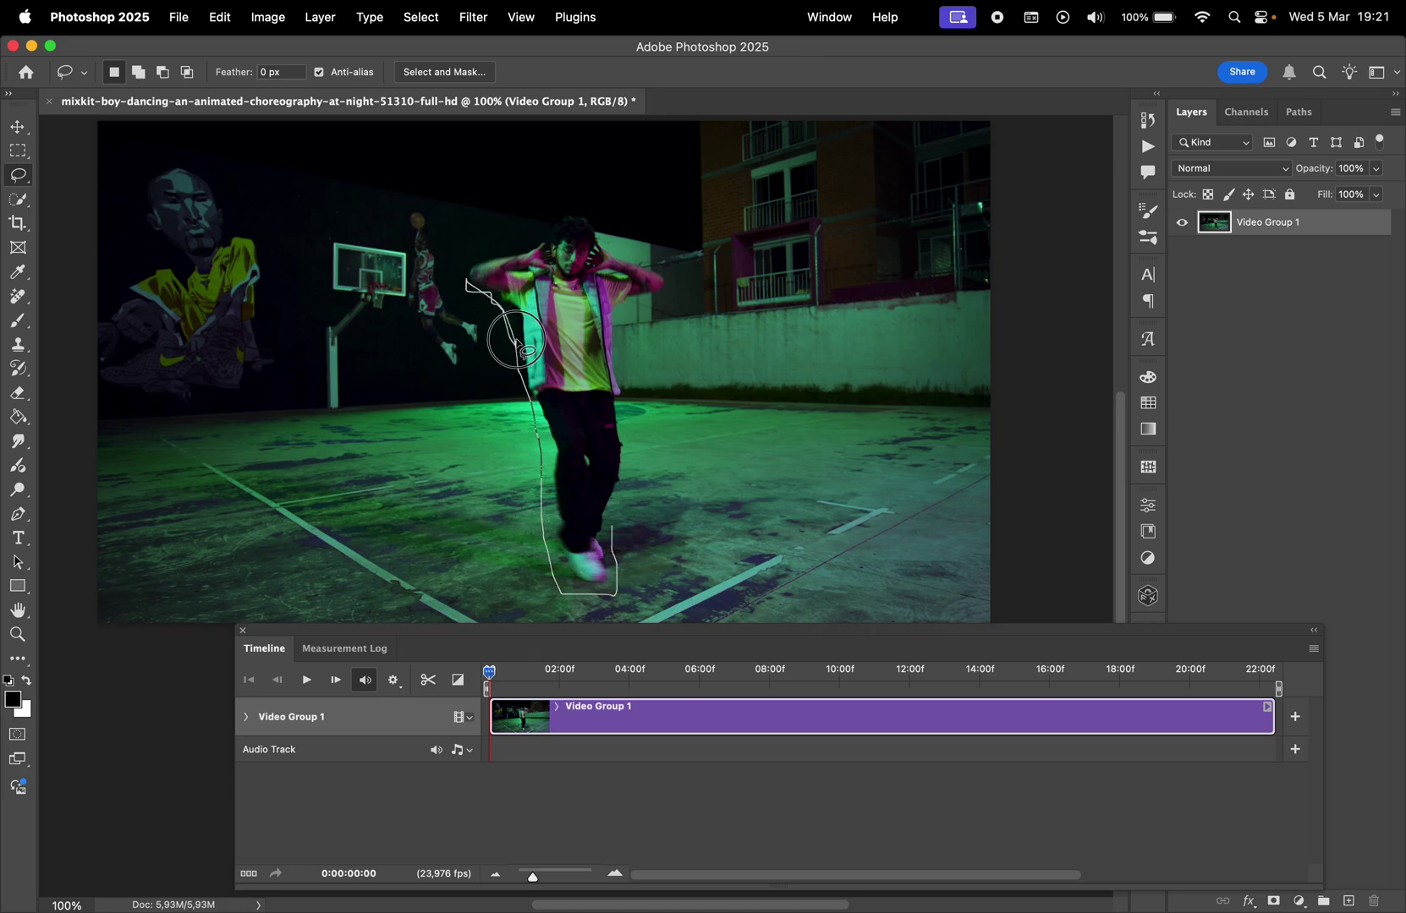
pyautogui.moveTo(652, 269); pyautogui.dragTo(612, 526)
pyautogui.click(452, 622)
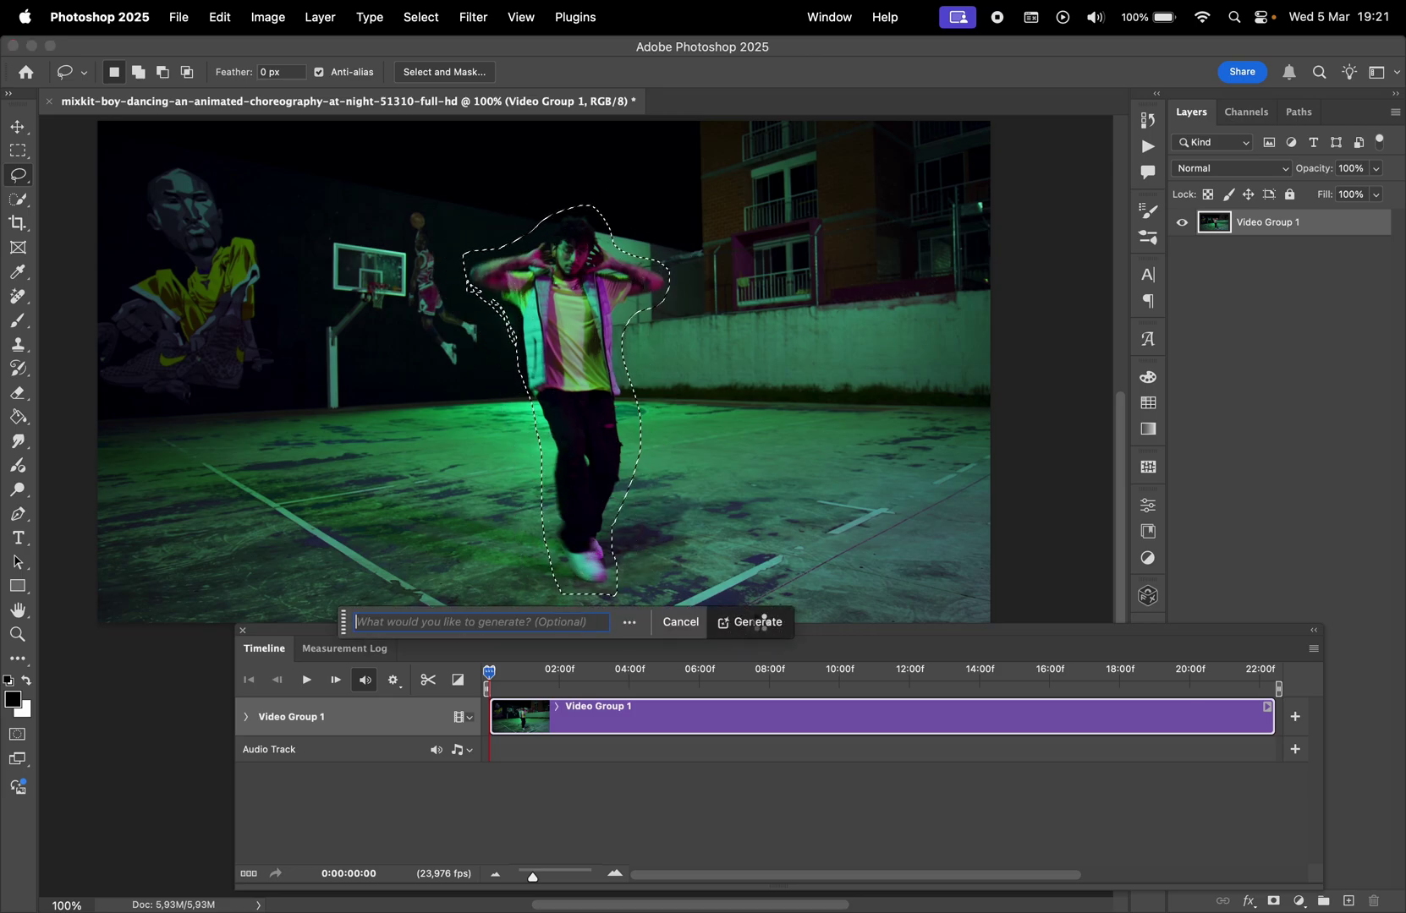
pyautogui.click(759, 622)
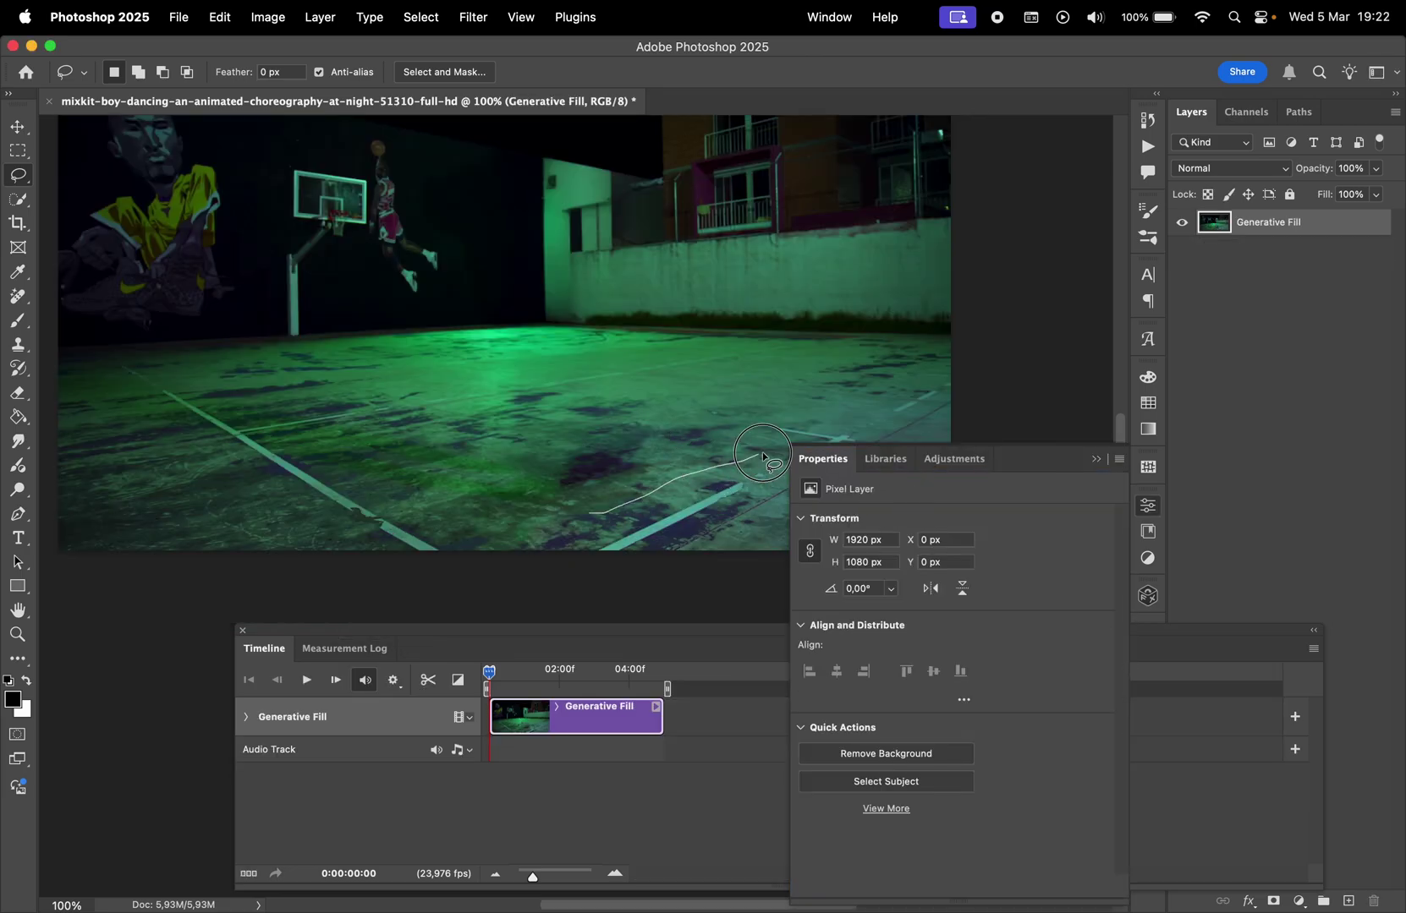
# - Select the marked court floor area and clean it up with Generative Fill
pyautogui.moveTo(590, 513); pyautogui.dragTo(199, 406)
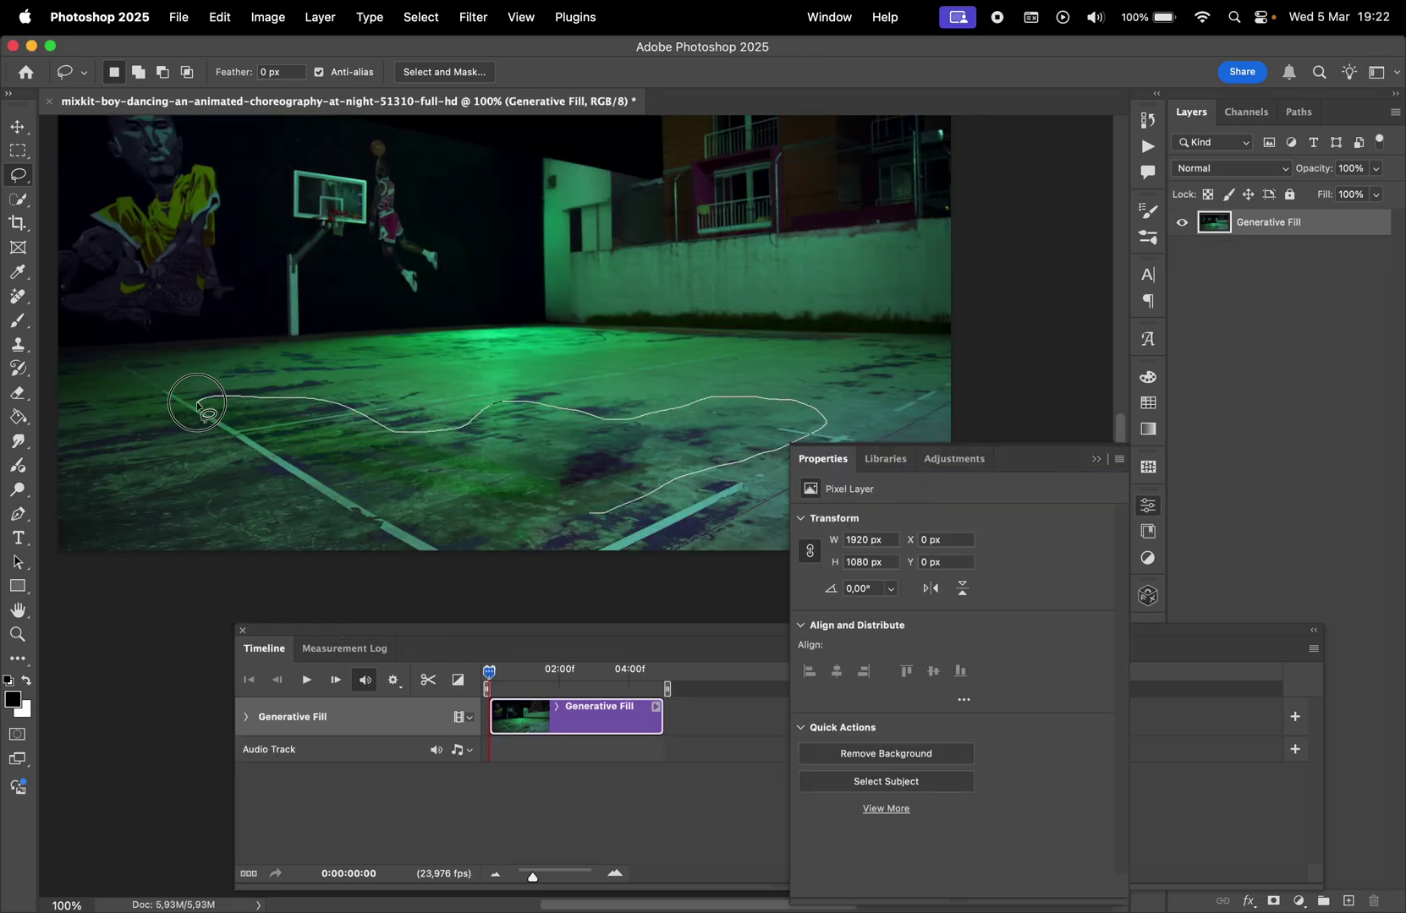
pyautogui.moveTo(445, 499); pyautogui.dragTo(589, 512)
pyautogui.click(329, 541)
pyautogui.click(658, 551)
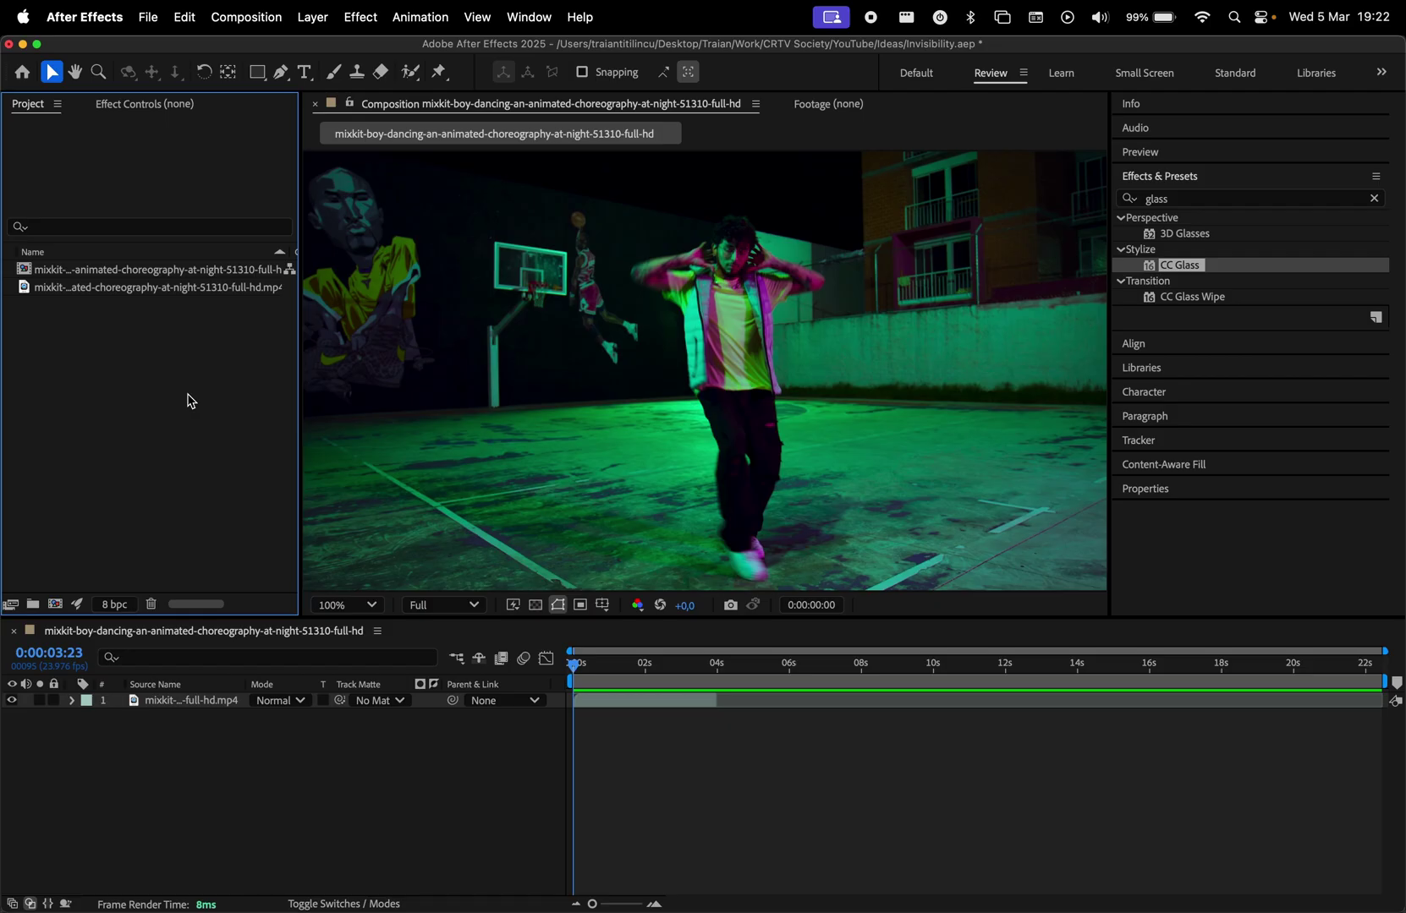
# - Import the clean Background.jpg and place it beneath the dancer clip
pyautogui.doubleClick(186, 398)
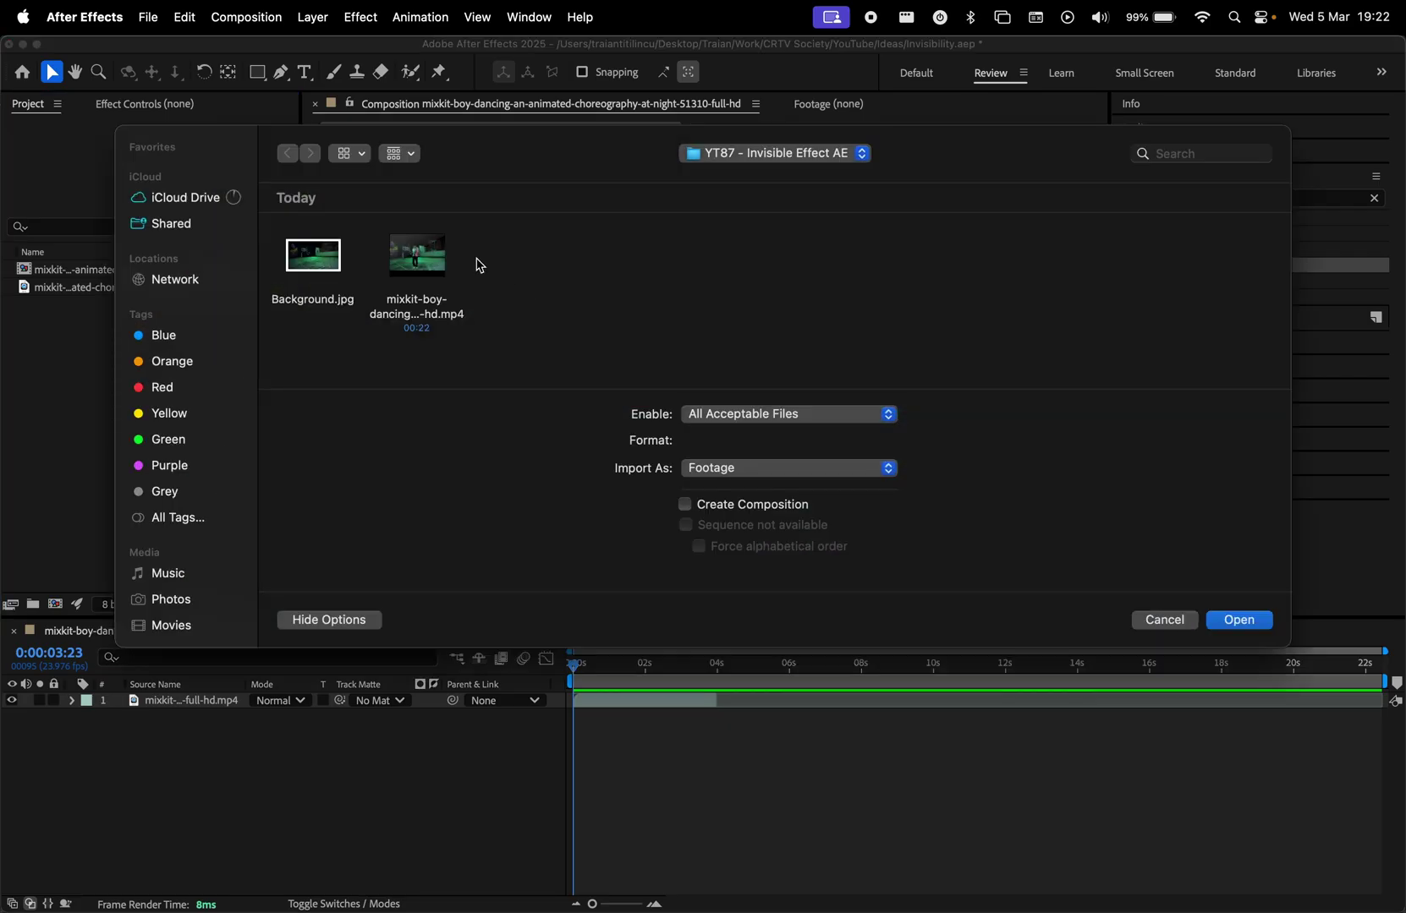
pyautogui.click(312, 258)
pyautogui.doubleClick(312, 257)
pyautogui.moveTo(186, 272); pyautogui.dragTo(213, 719)
# - Freeze the dancer's Roto Brush matte and apply Displacer Pro to the court background
pyautogui.doubleClick(191, 700)
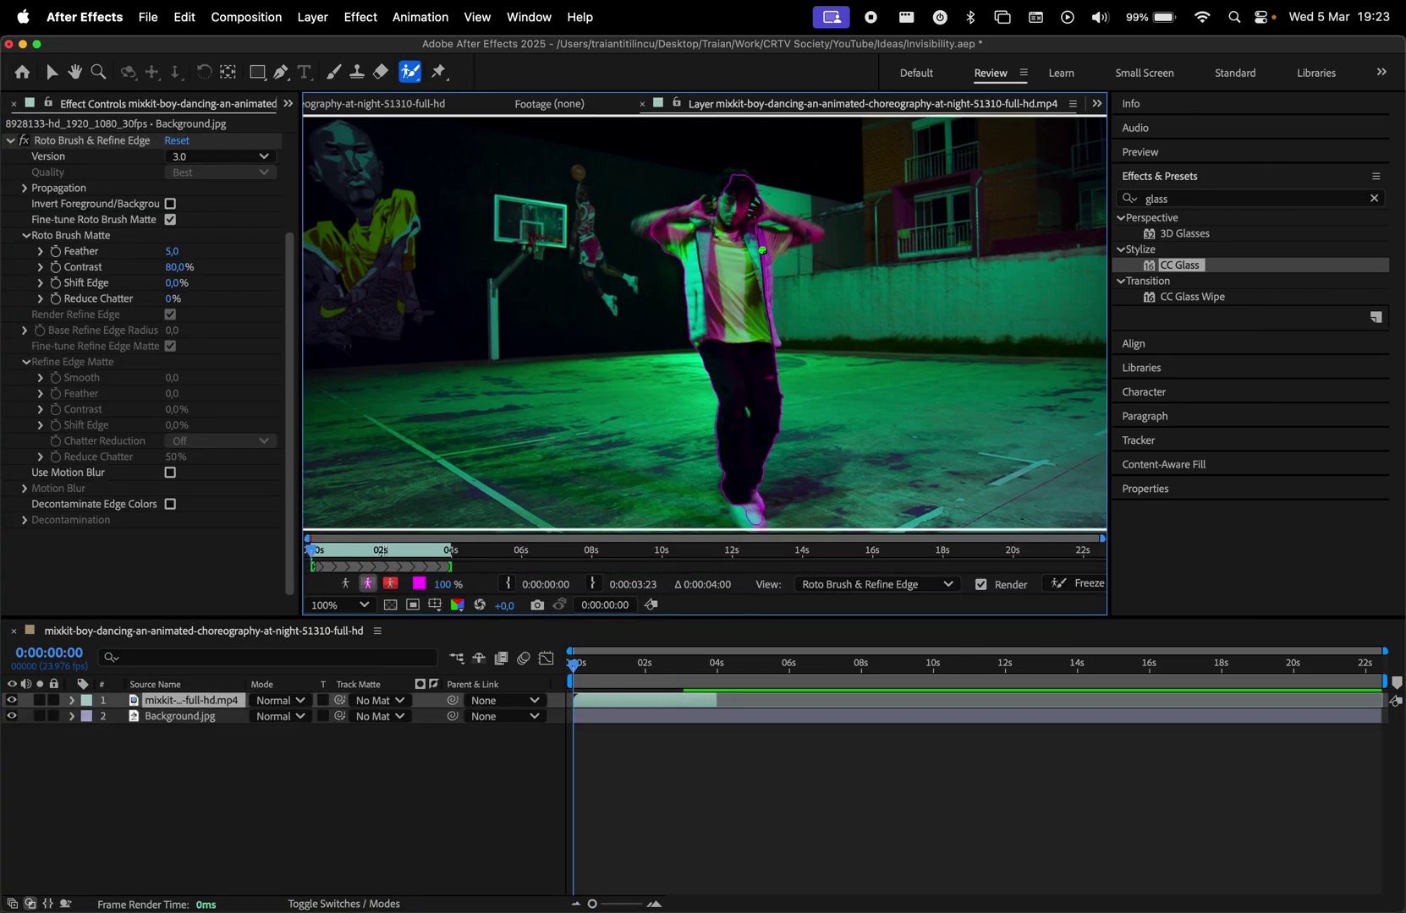
pyautogui.click(1077, 583)
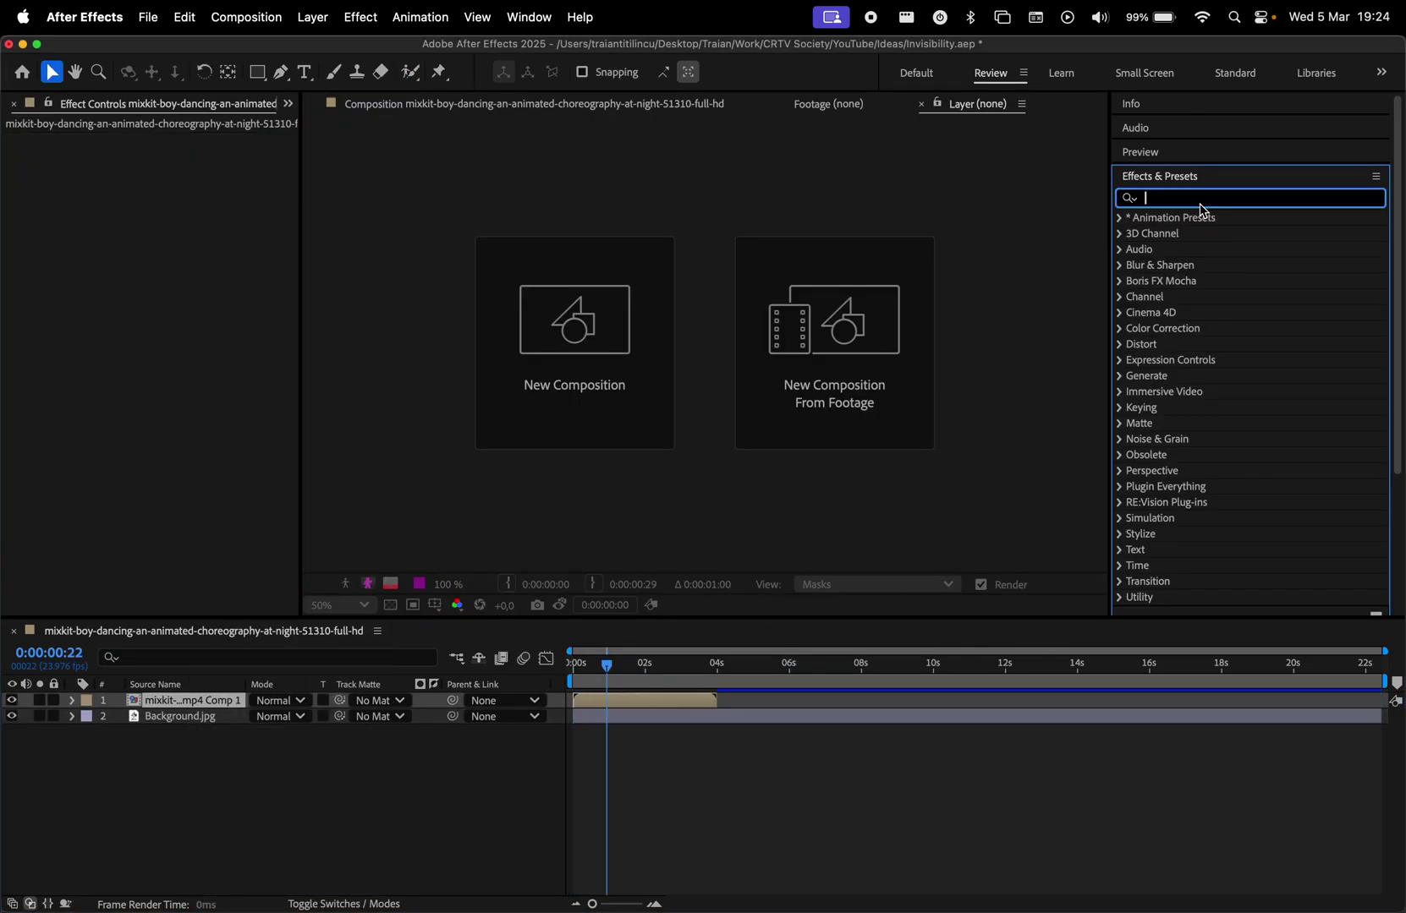
pyautogui.write('displacer')
pyautogui.moveTo(1167, 232); pyautogui.dragTo(189, 669)
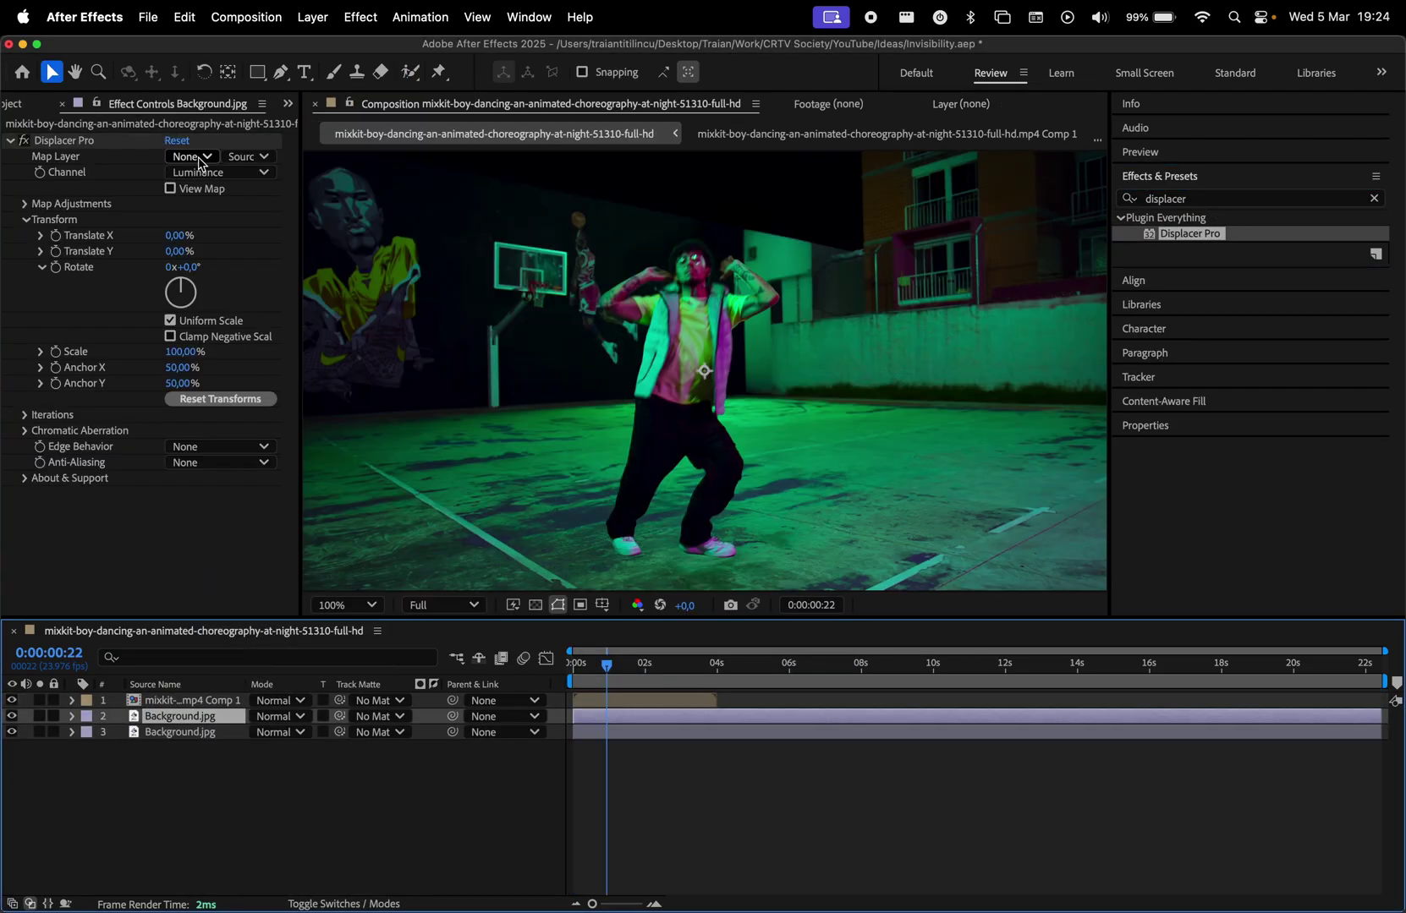
# - Map Displacer Pro from the dancer comp using Effects & Masks and Legacy interpretation
pyautogui.click(206, 161)
pyautogui.click(276, 239)
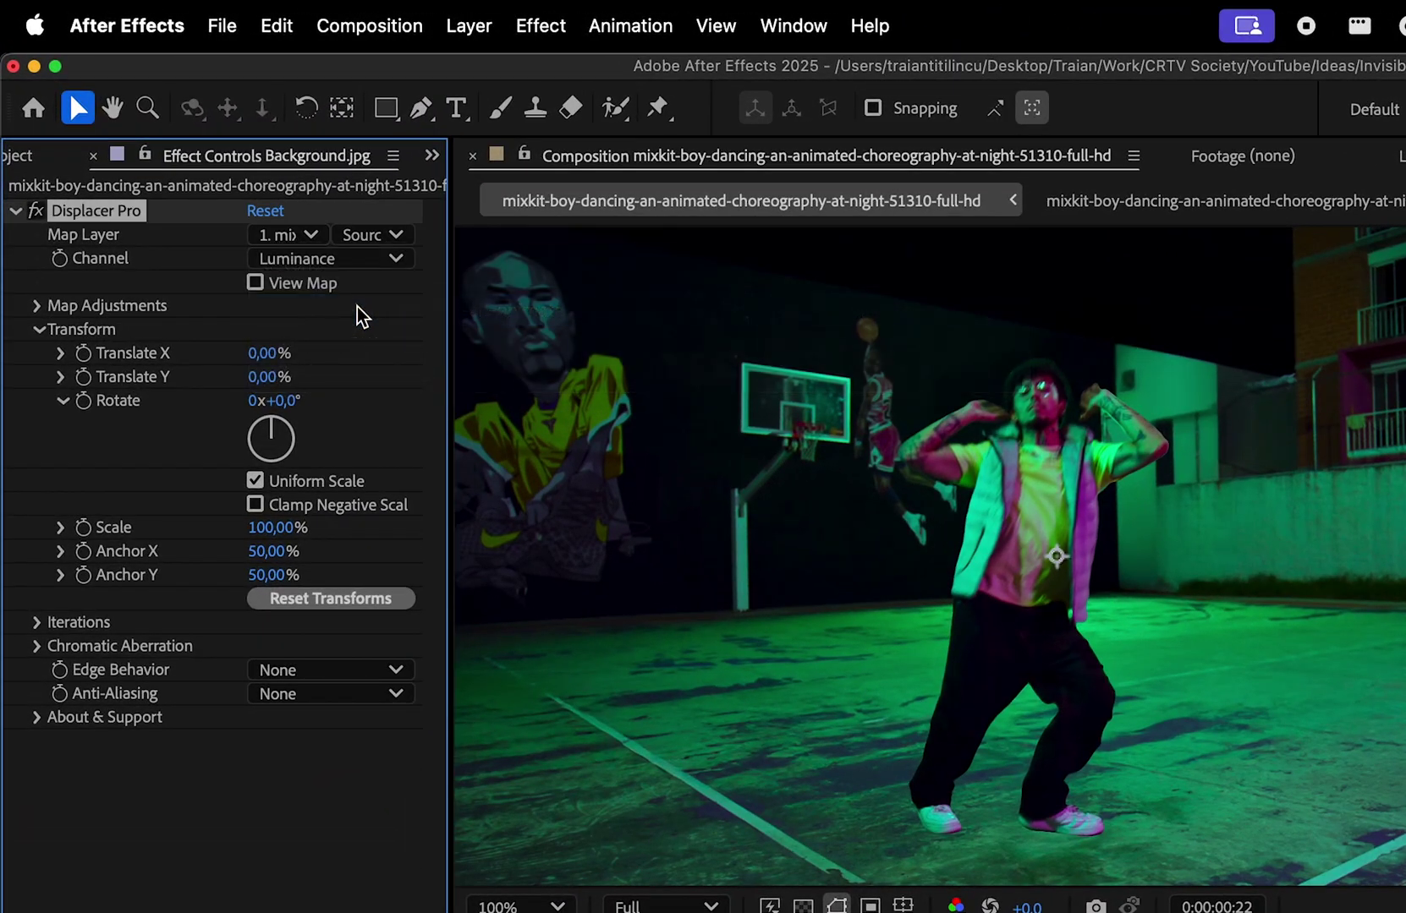
pyautogui.click(283, 184)
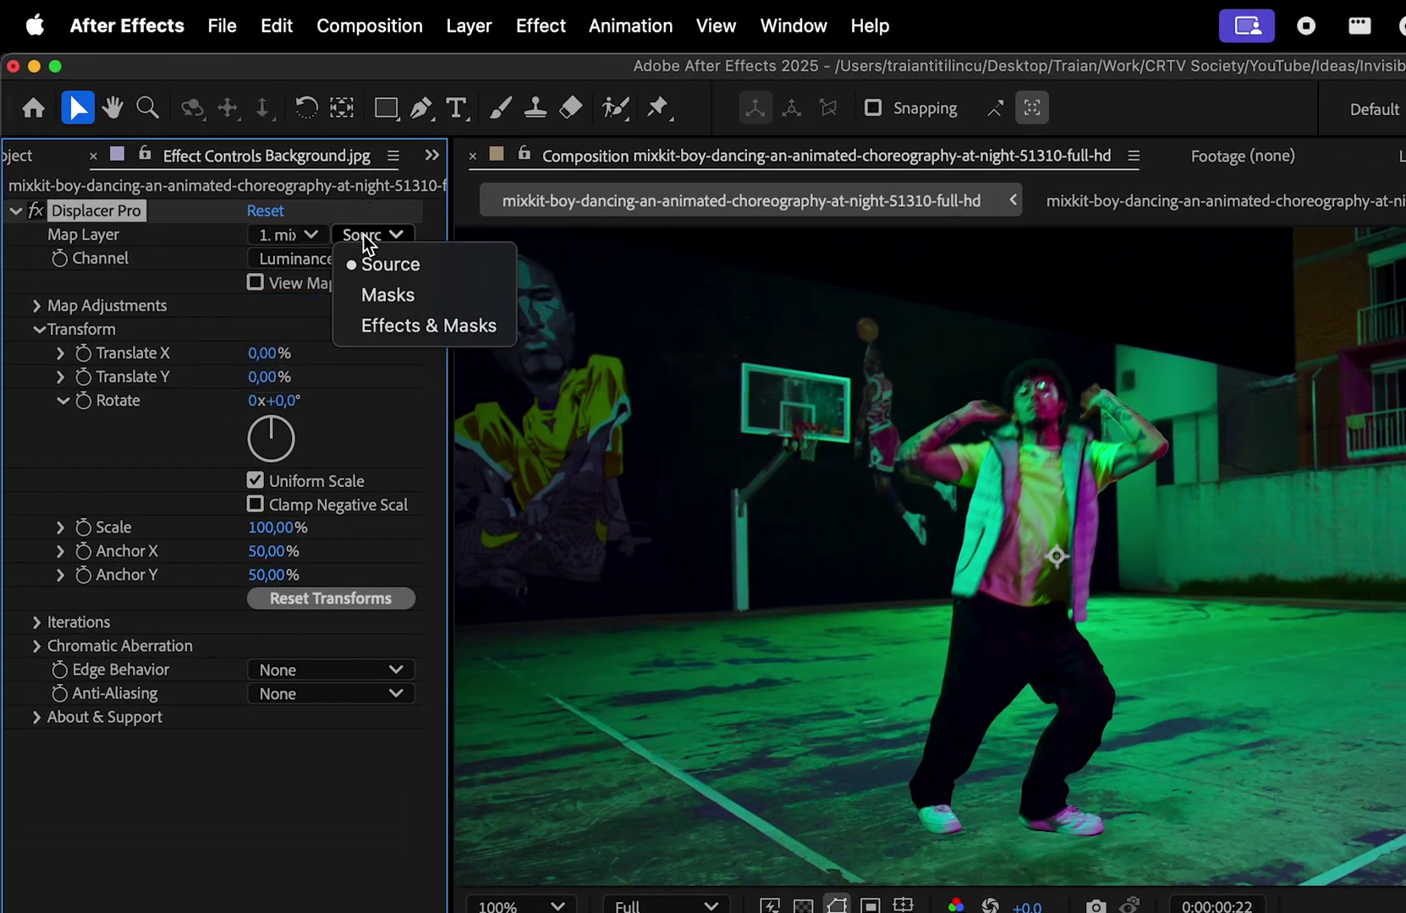
pyautogui.click(423, 325)
pyautogui.click(300, 471)
pyautogui.click(305, 533)
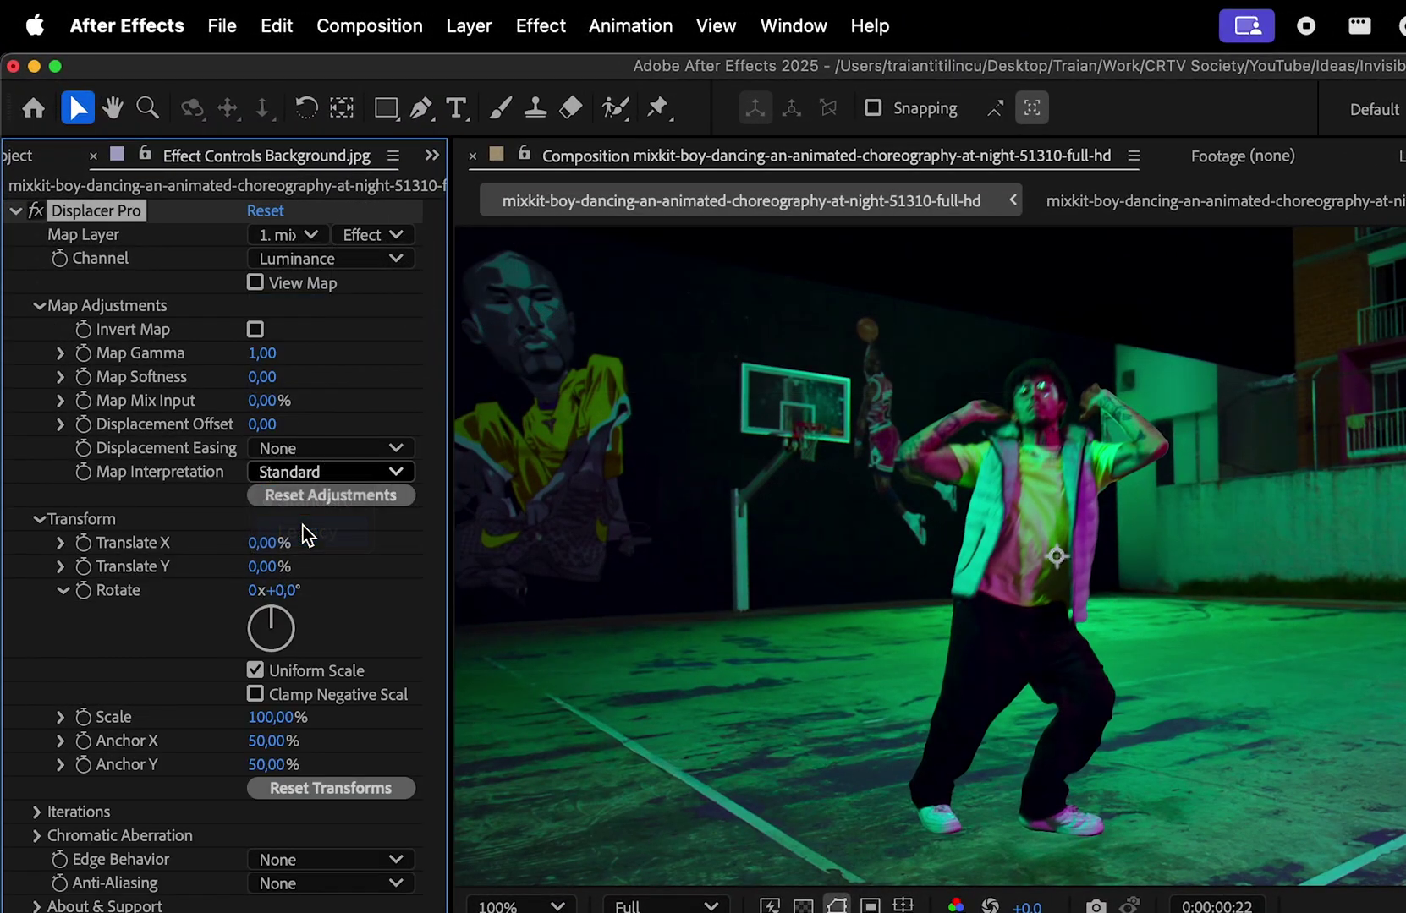
# - Offset the displacement vertically 13%, set edges to Repeat, Softness 15,00, and Rotate 34°
pyautogui.moveTo(258, 542); pyautogui.dragTo(272, 542)
pyautogui.moveTo(263, 566); pyautogui.dragTo(226, 539)
pyautogui.click(329, 859)
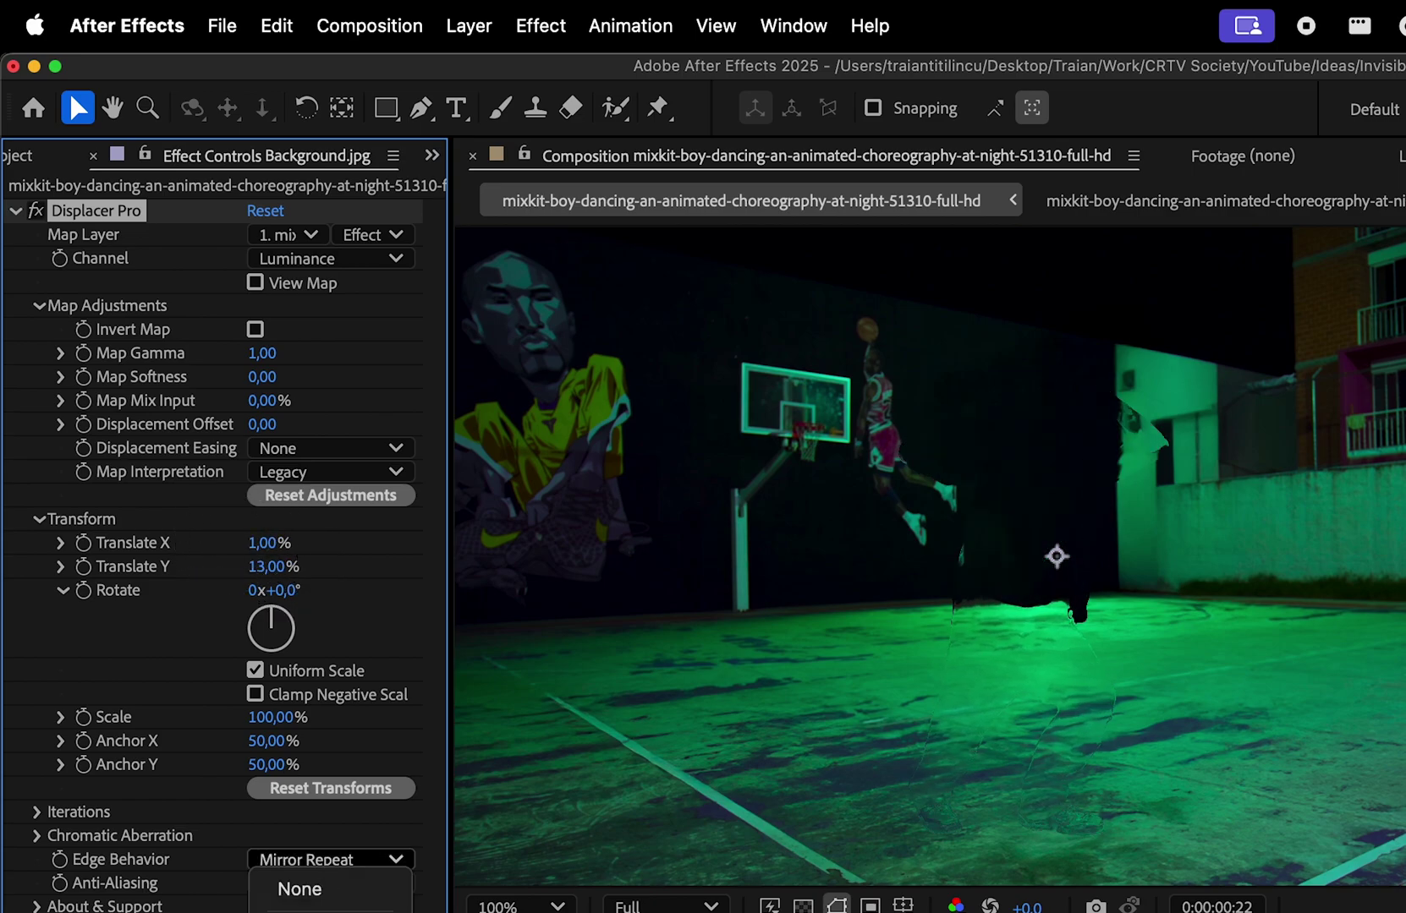
pyautogui.click(287, 833)
pyautogui.moveTo(253, 377); pyautogui.dragTo(269, 381)
pyautogui.moveTo(262, 542); pyautogui.dragTo(308, 561)
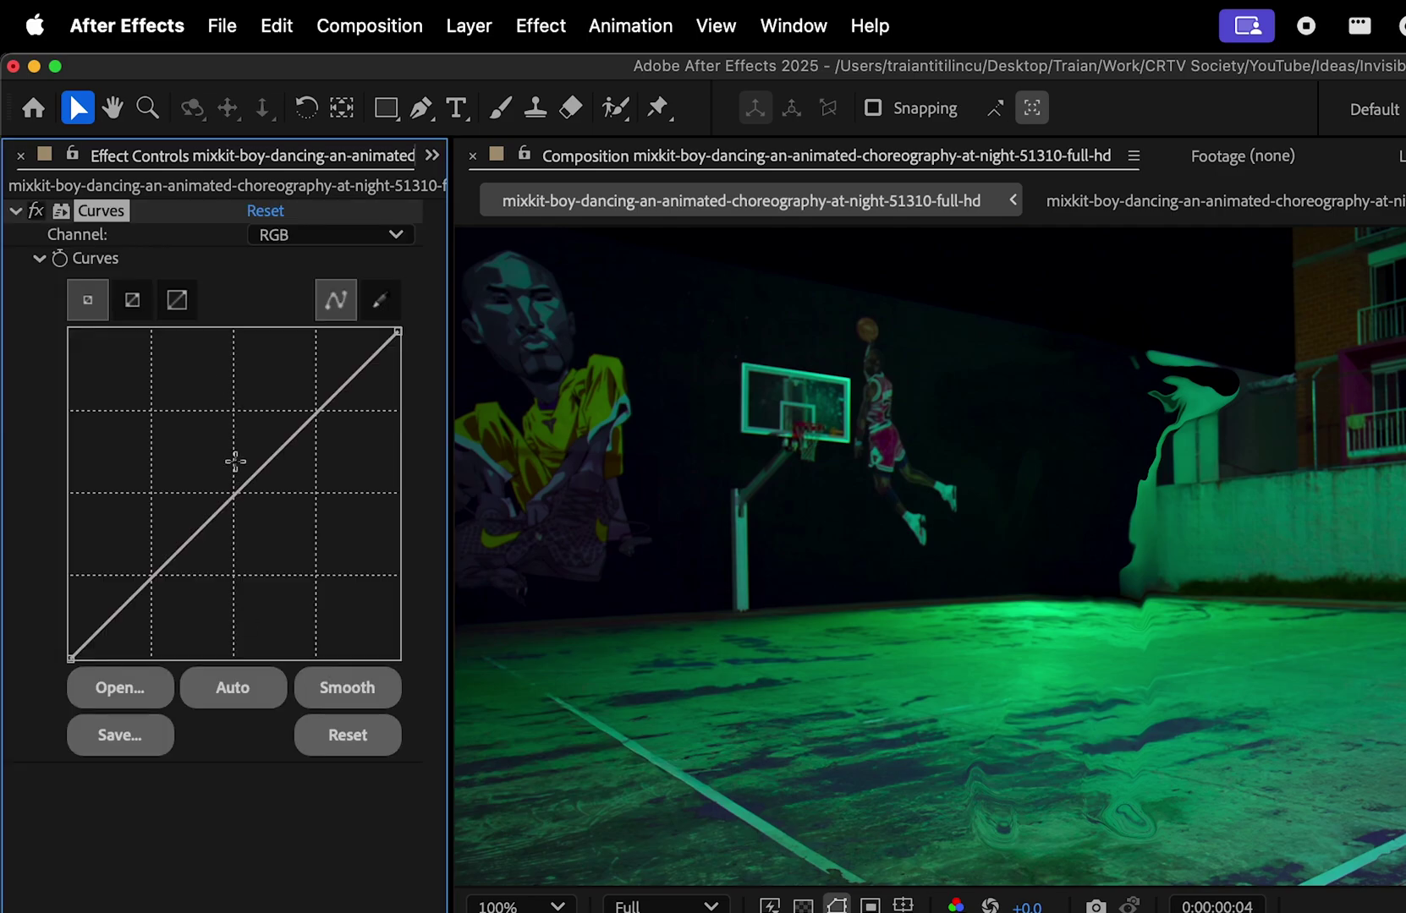
# - Brighten the dancer map with a bowed Curves adjustment and take Displacer Pro's map from the source layer
pyautogui.moveTo(235, 461); pyautogui.dragTo(182, 457)
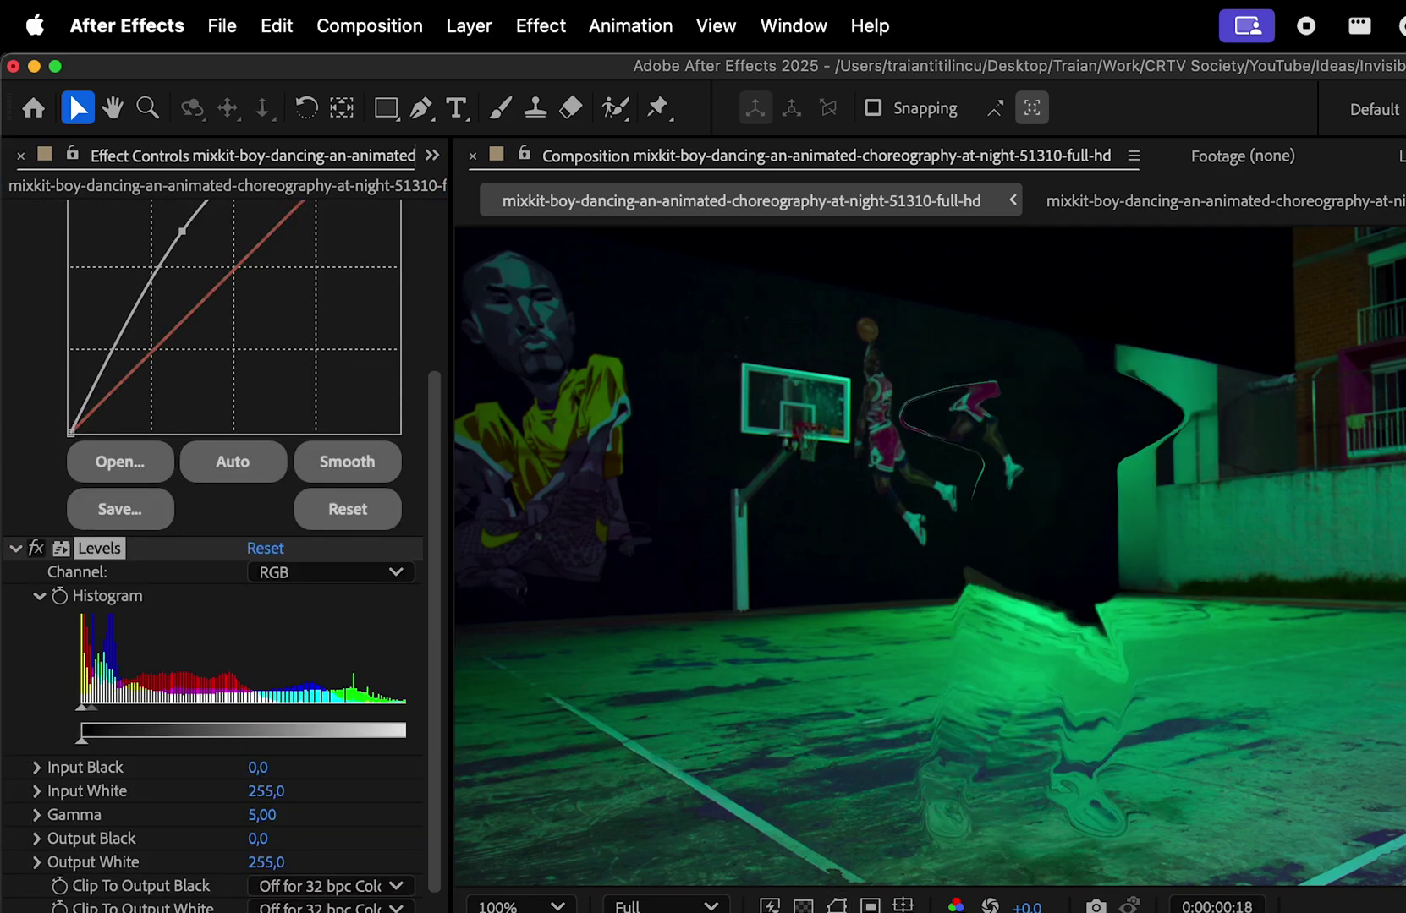
pyautogui.scroll(3, 182, 358)
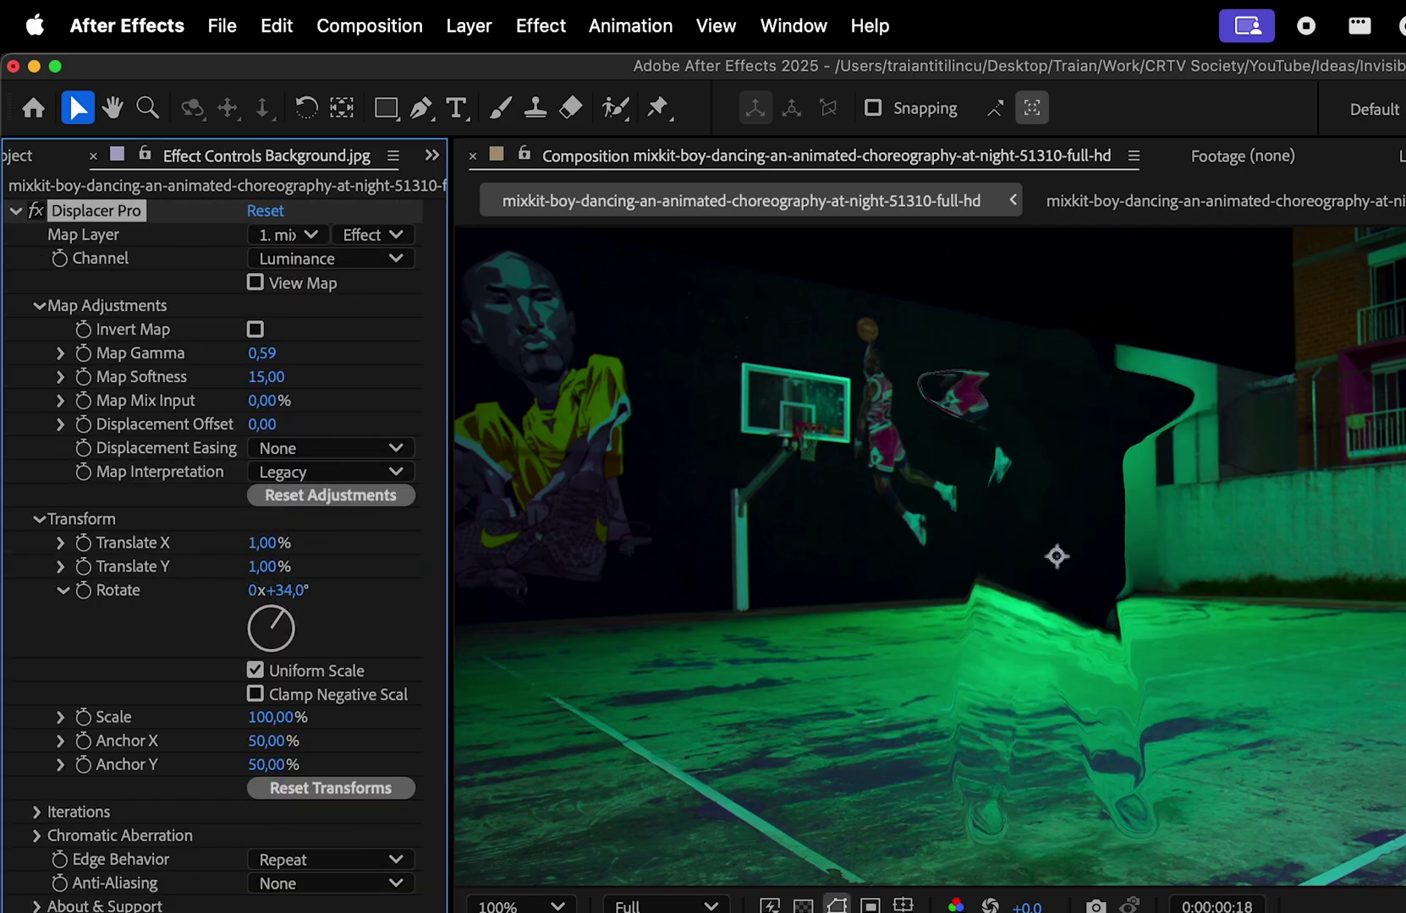
pyautogui.moveTo(269, 450); pyautogui.dragTo(468, 625)
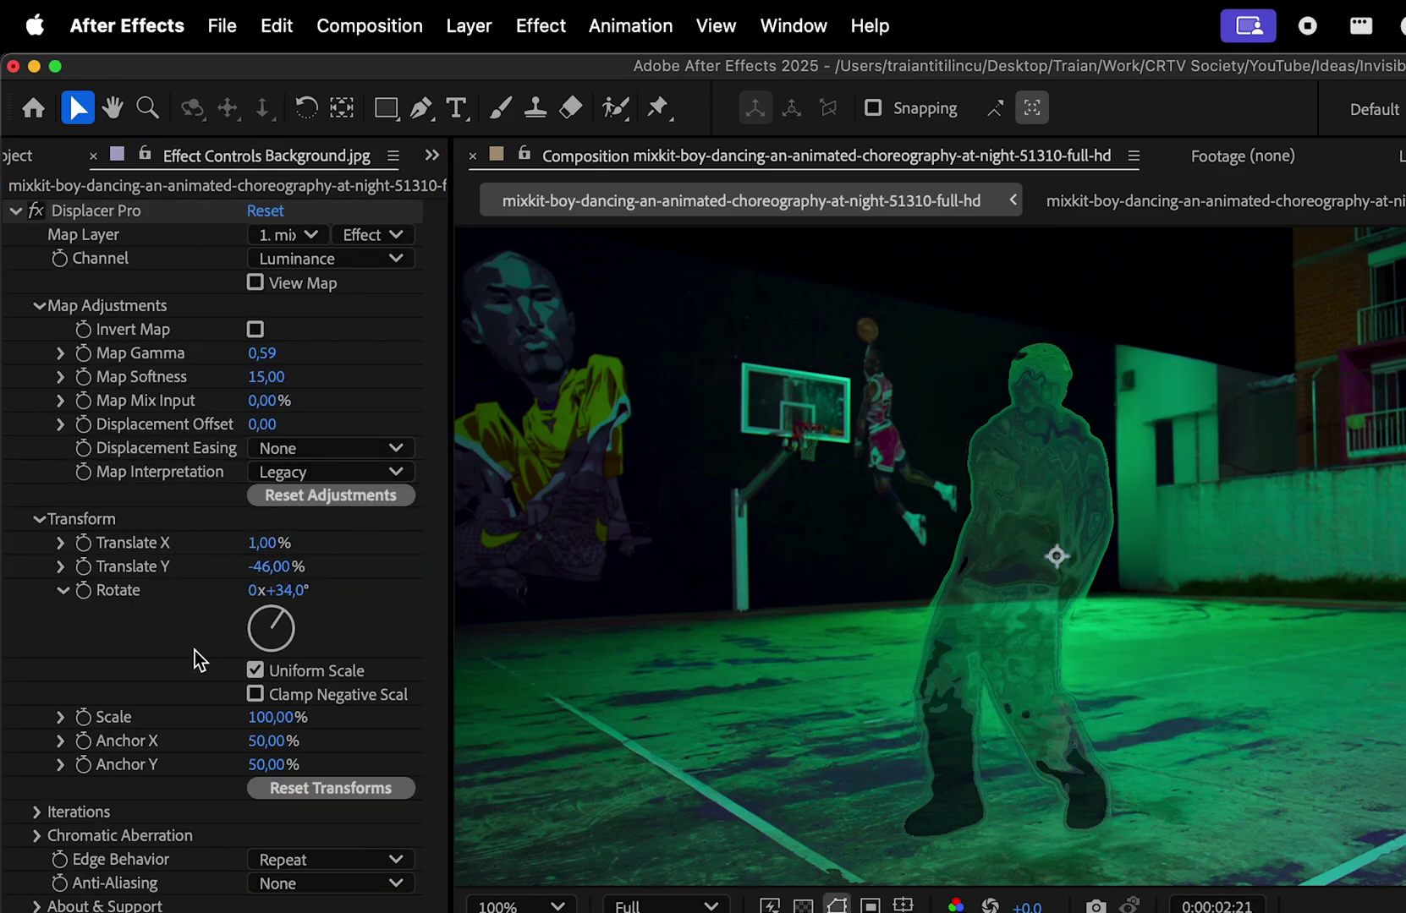
pyautogui.scroll(-2, 220, 727)
pyautogui.scroll(3, 136, 540)
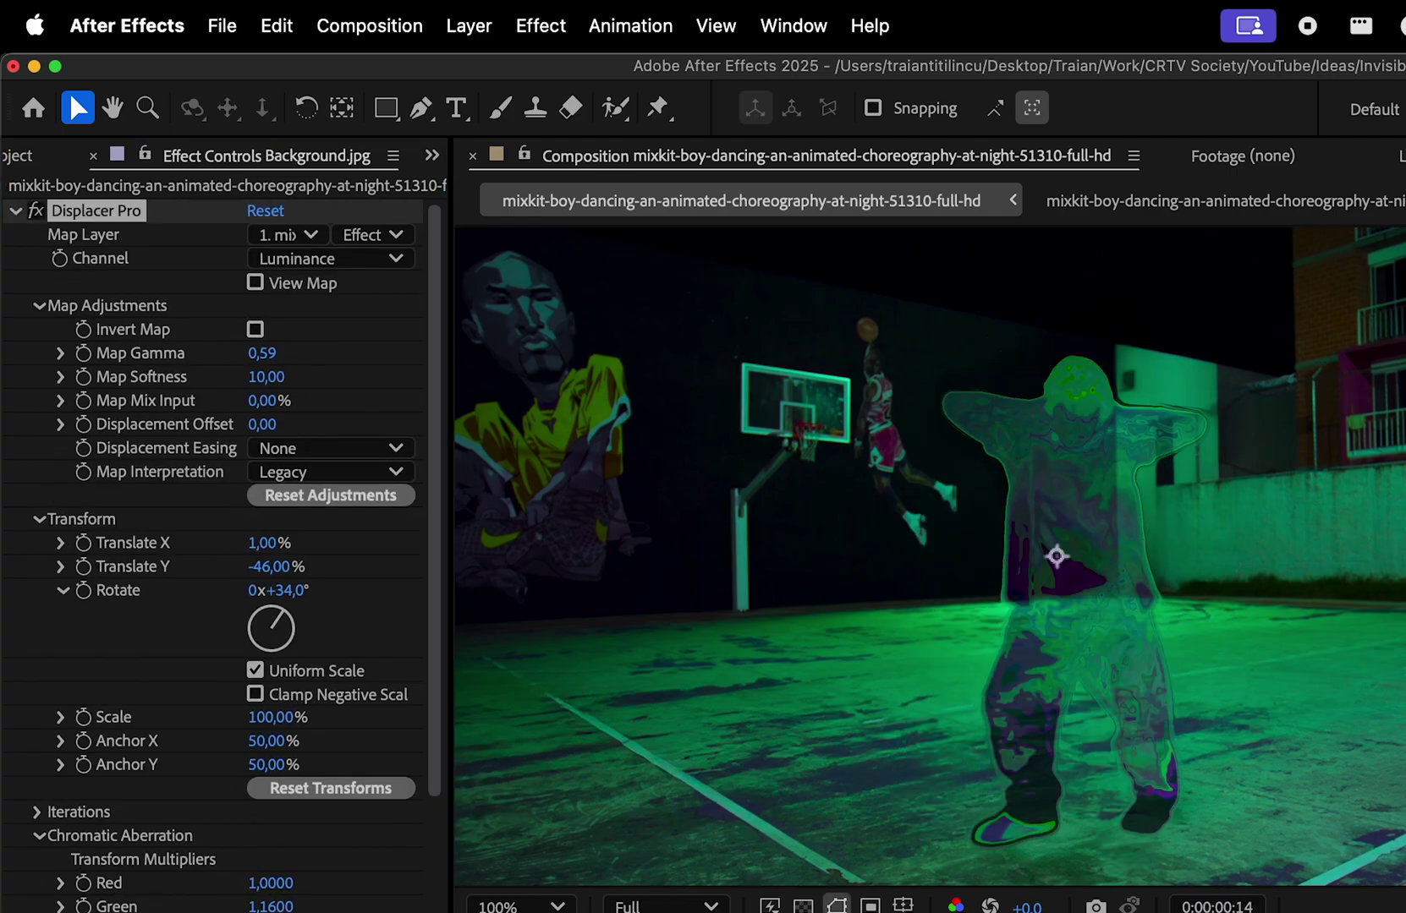
pyautogui.click(372, 234)
pyautogui.click(383, 264)
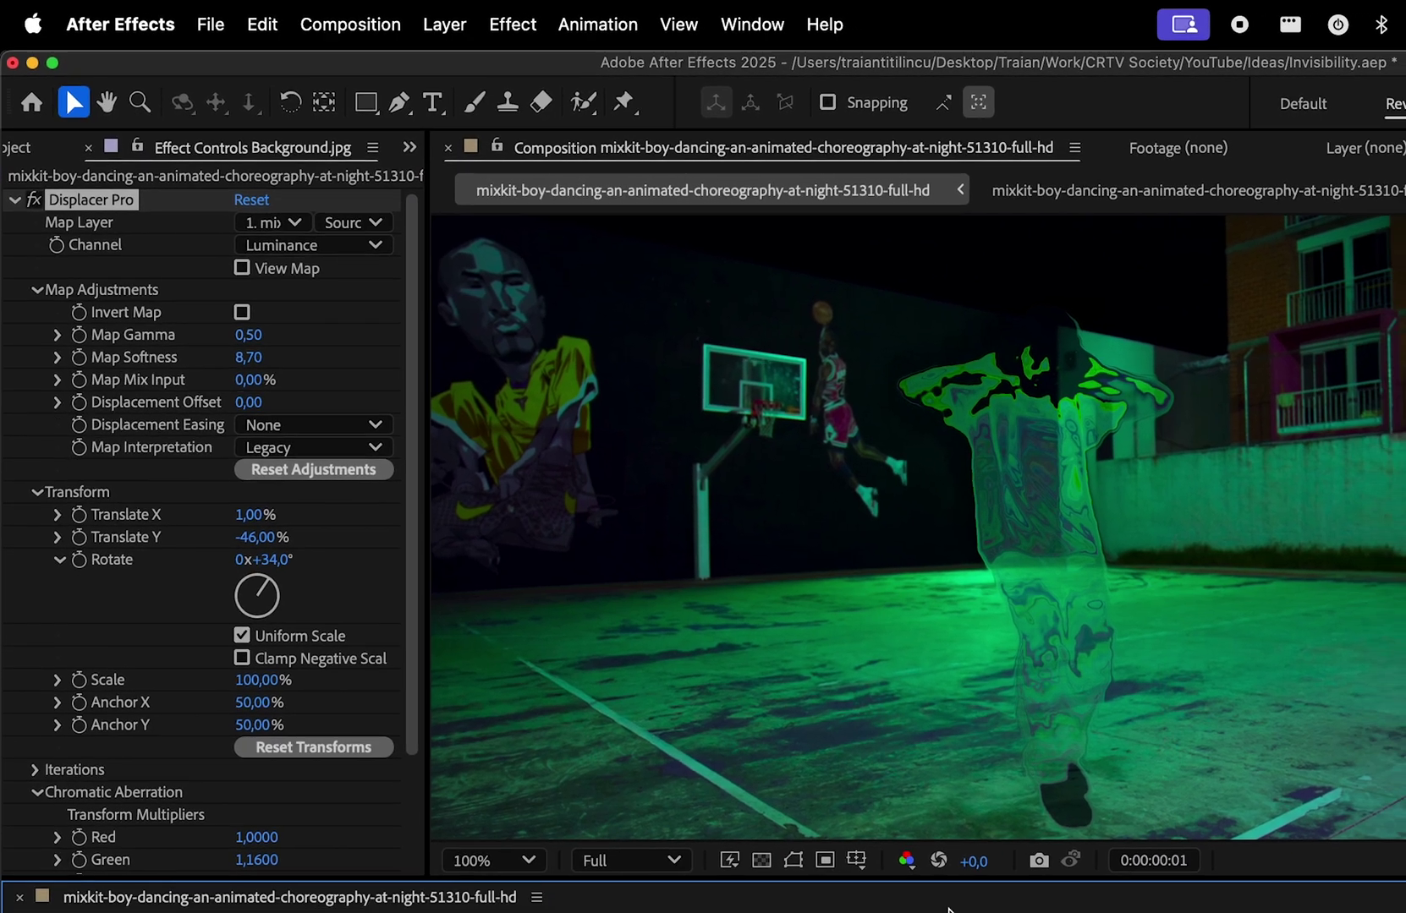